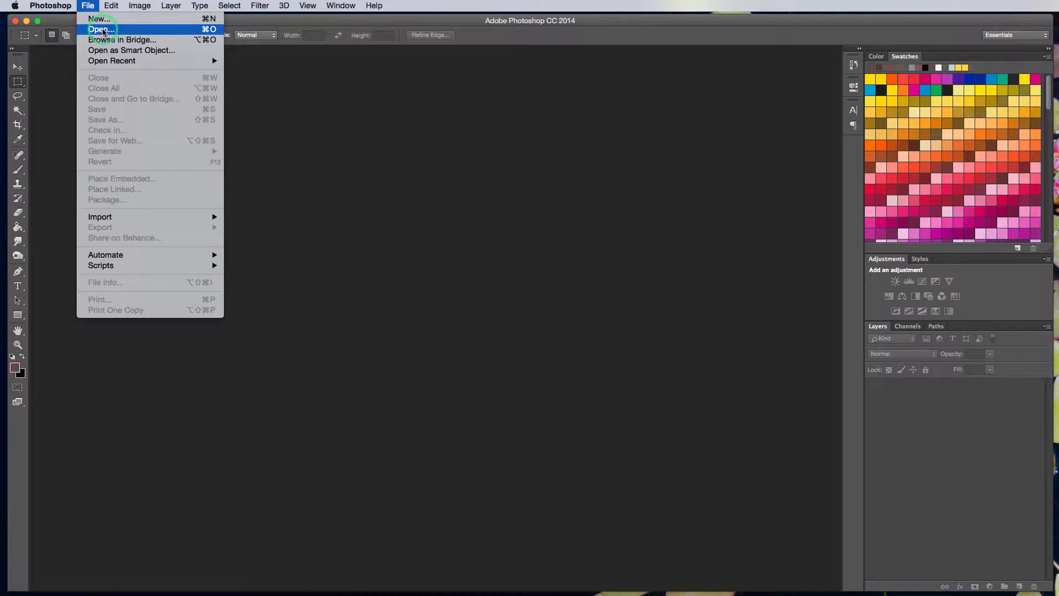
# Open 2014Cover.pdf from the Documents > FamilyAlbums > 2014 folder, importing its page at 300 pixels/inch in RGB Color
pyautogui.click(101, 29)
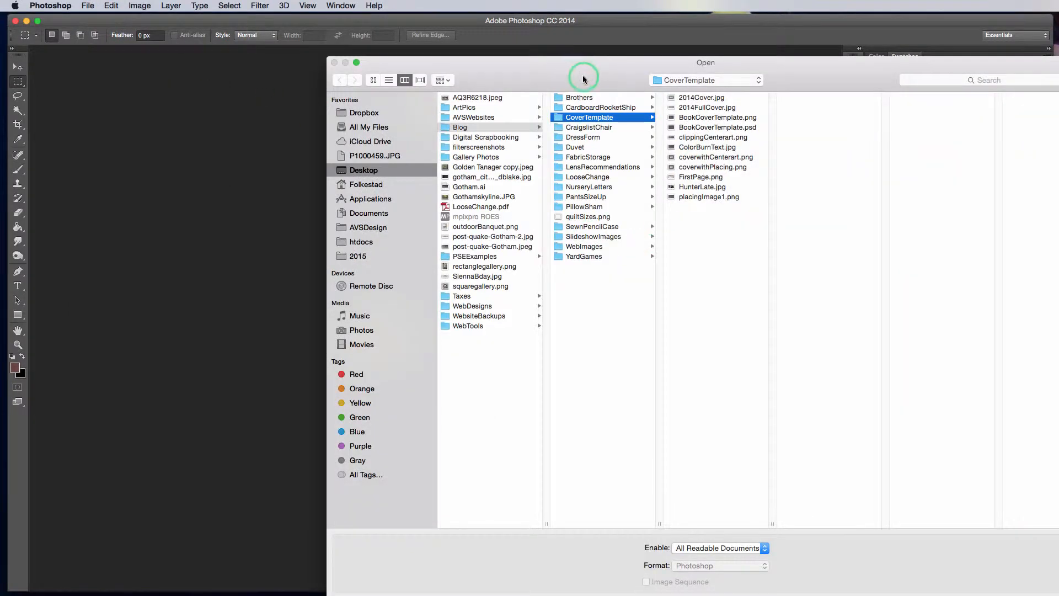
pyautogui.moveTo(583, 79); pyautogui.dragTo(391, 52)
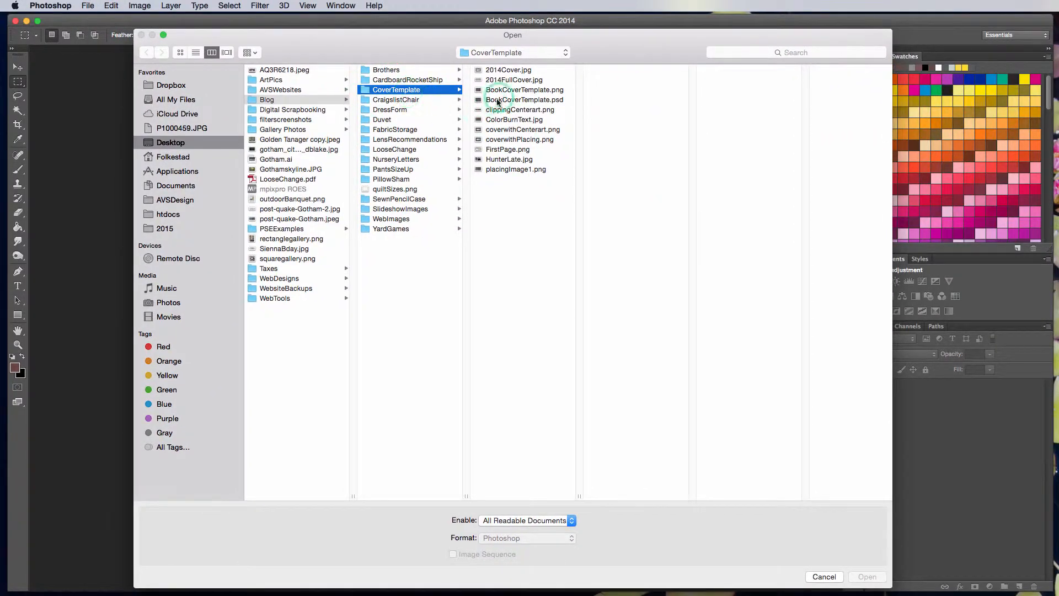
pyautogui.click(175, 188)
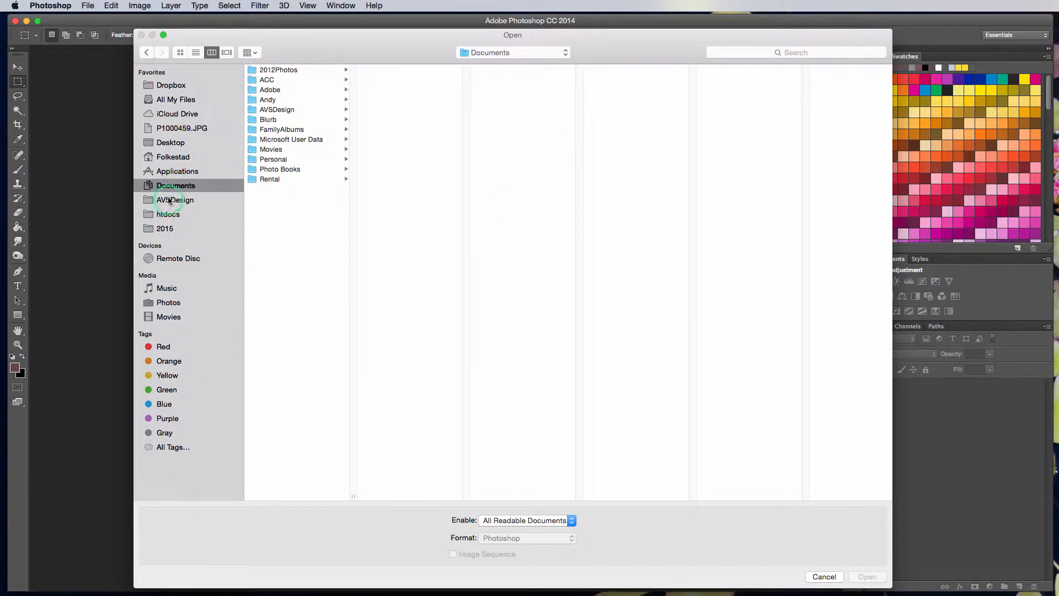
pyautogui.click(279, 129)
pyautogui.click(381, 91)
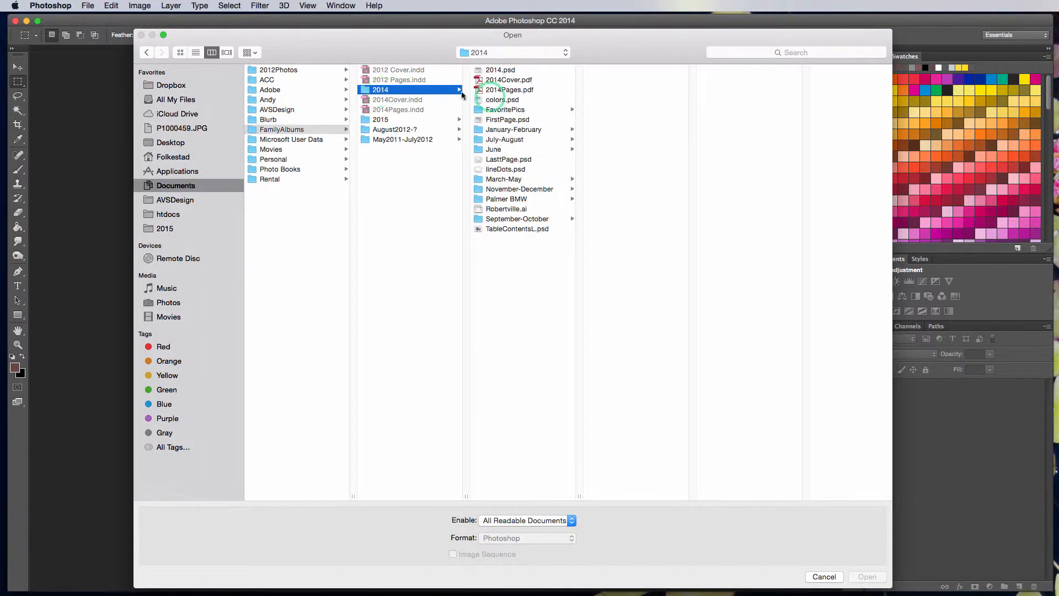
pyautogui.click(508, 91)
pyautogui.click(508, 80)
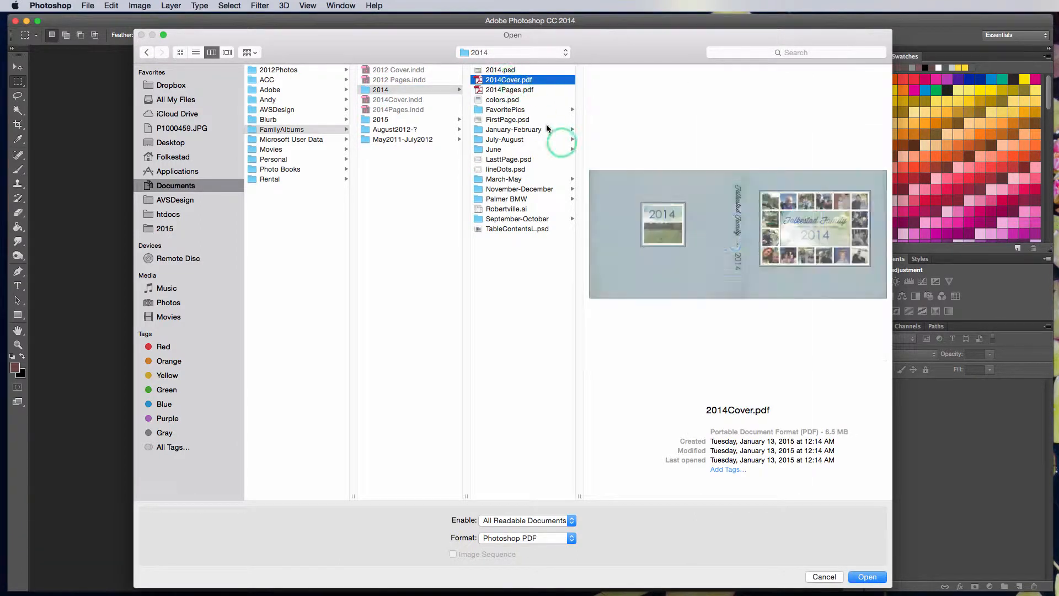
pyautogui.click(867, 576)
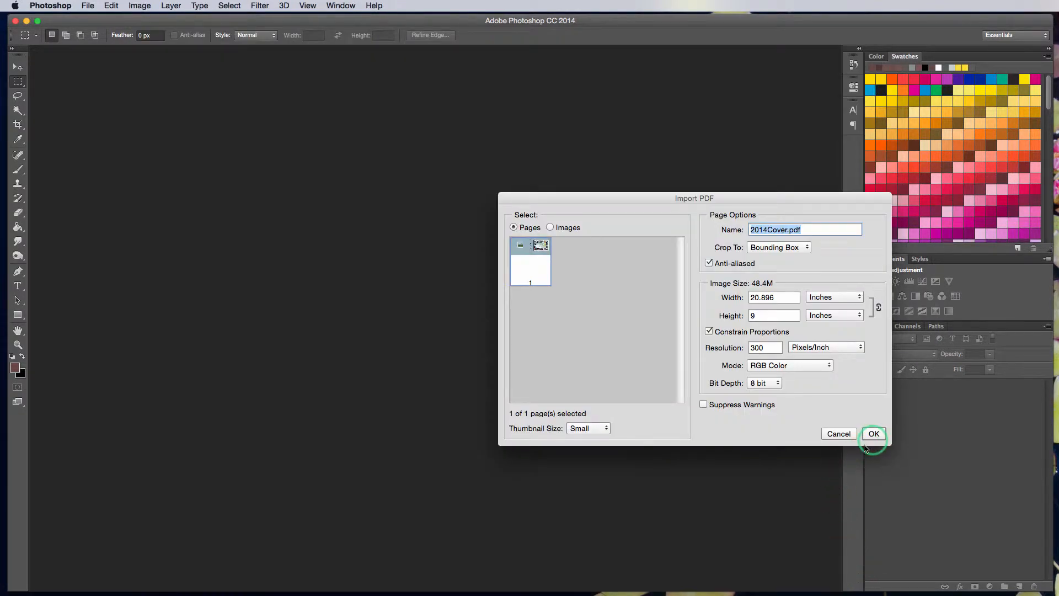
pyautogui.click(873, 433)
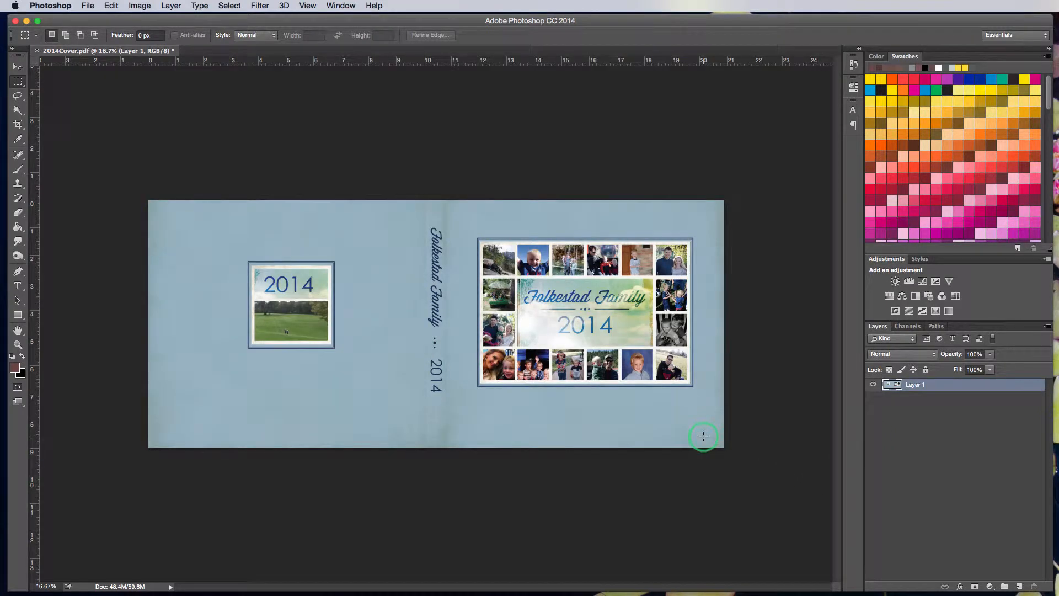
# Examine the photo collage on the front cover of the 2014 album up close
pyautogui.press('super+equal')
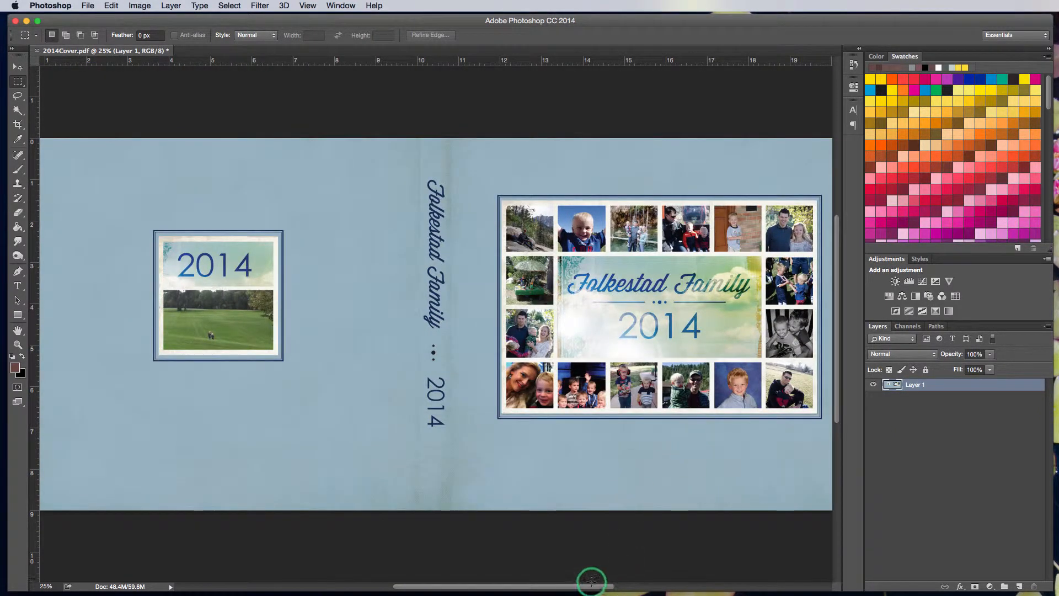
pyautogui.moveTo(593, 589); pyautogui.dragTo(633, 592)
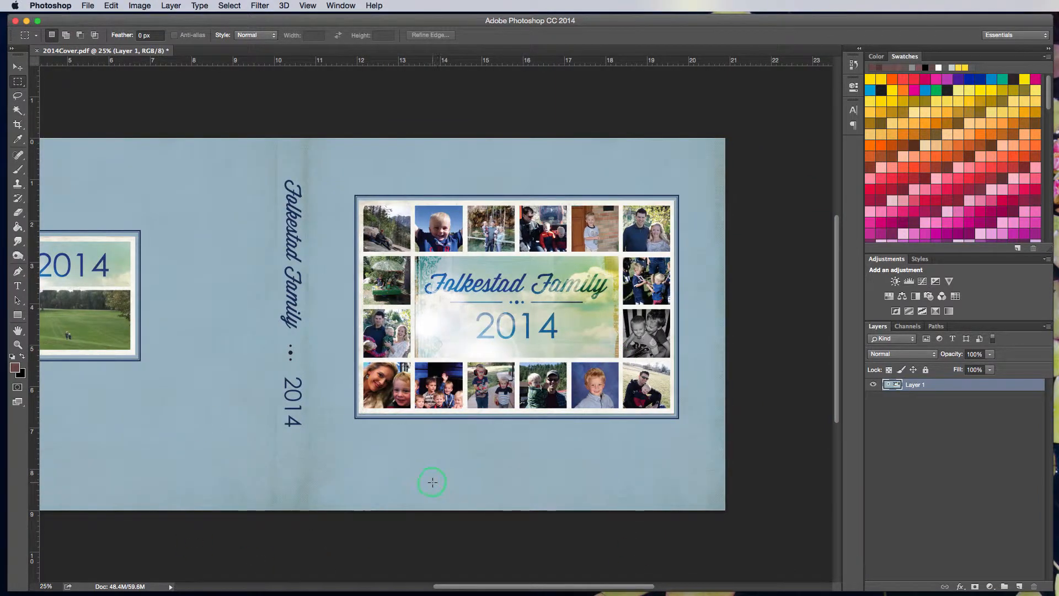
pyautogui.press('super+equal')
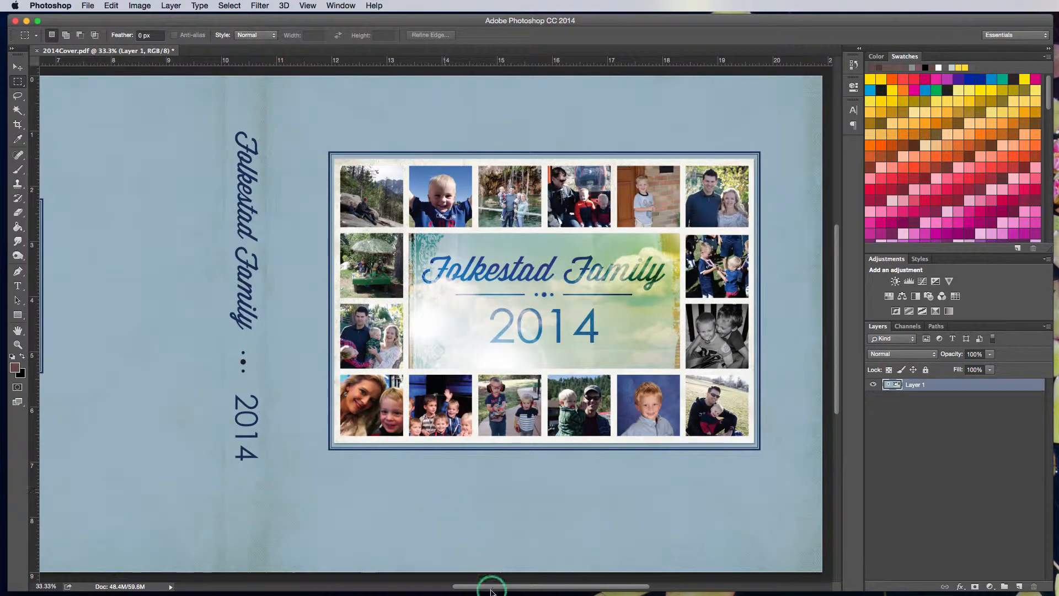
pyautogui.moveTo(491, 591); pyautogui.dragTo(504, 591)
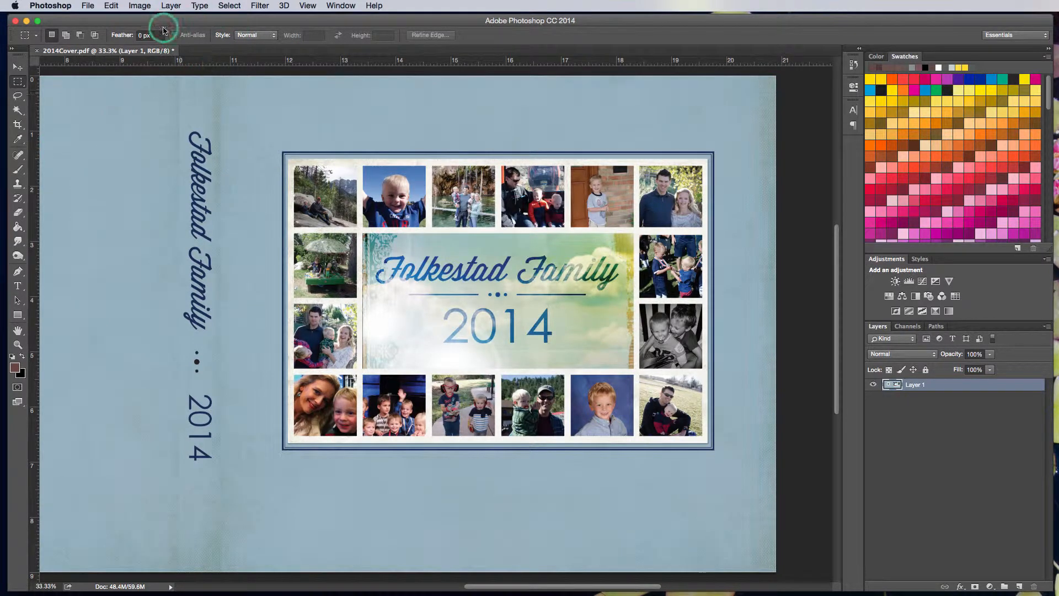
# Open BookCoverTemplate.psd from the Desktop > Blog > CoverTemplate folder
pyautogui.click(88, 5)
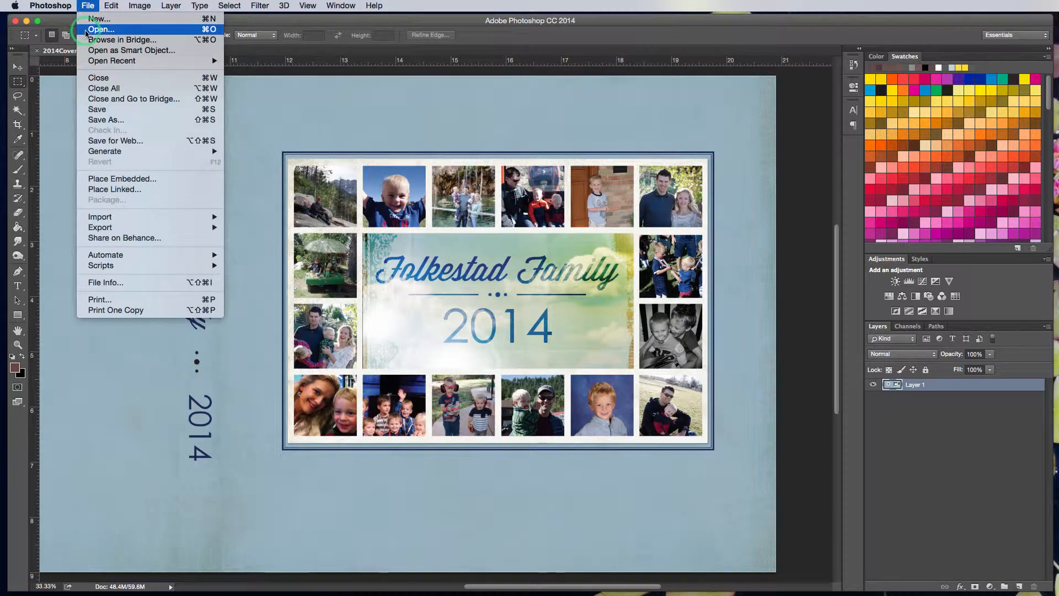
pyautogui.click(99, 29)
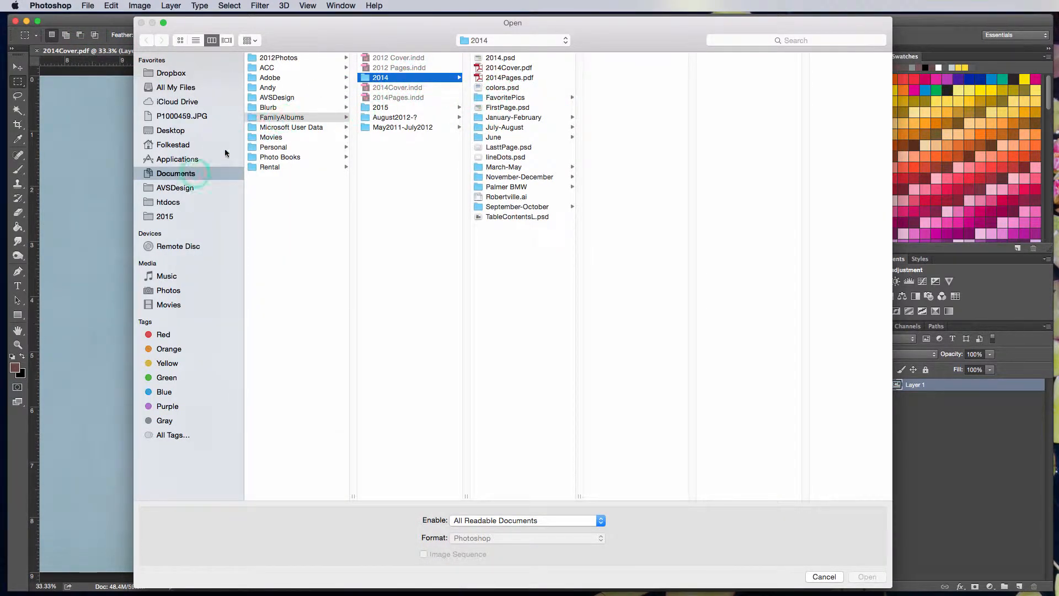
pyautogui.click(164, 132)
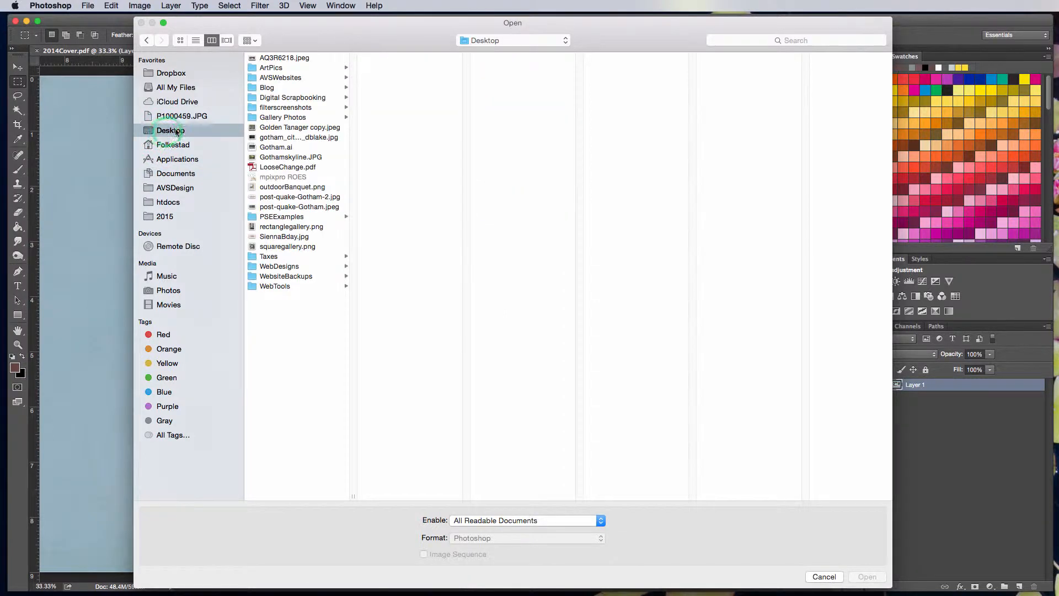
pyautogui.click(273, 88)
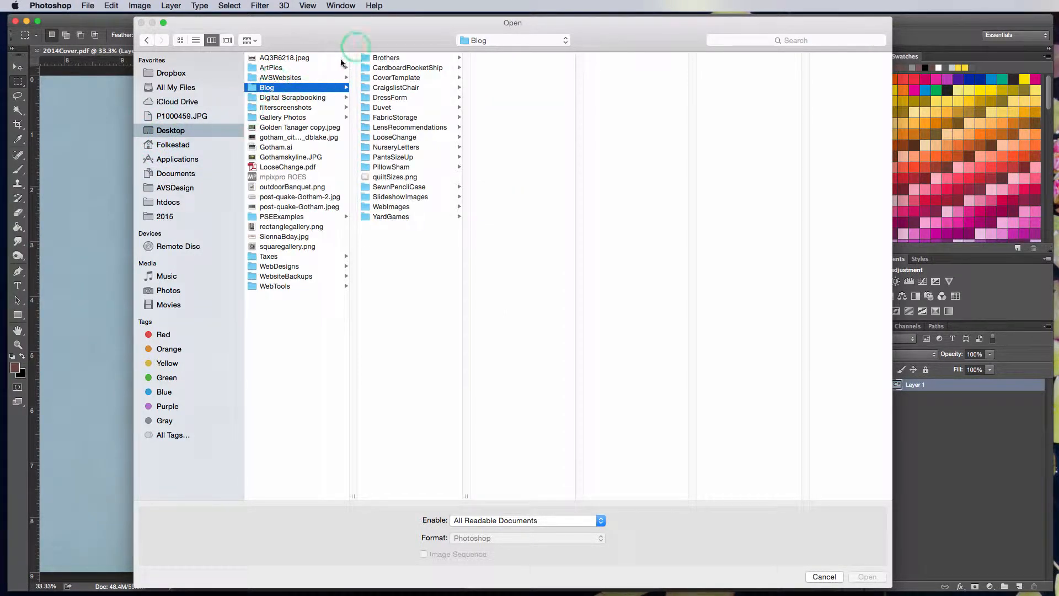
pyautogui.click(373, 80)
pyautogui.moveTo(400, 34); pyautogui.dragTo(367, 40)
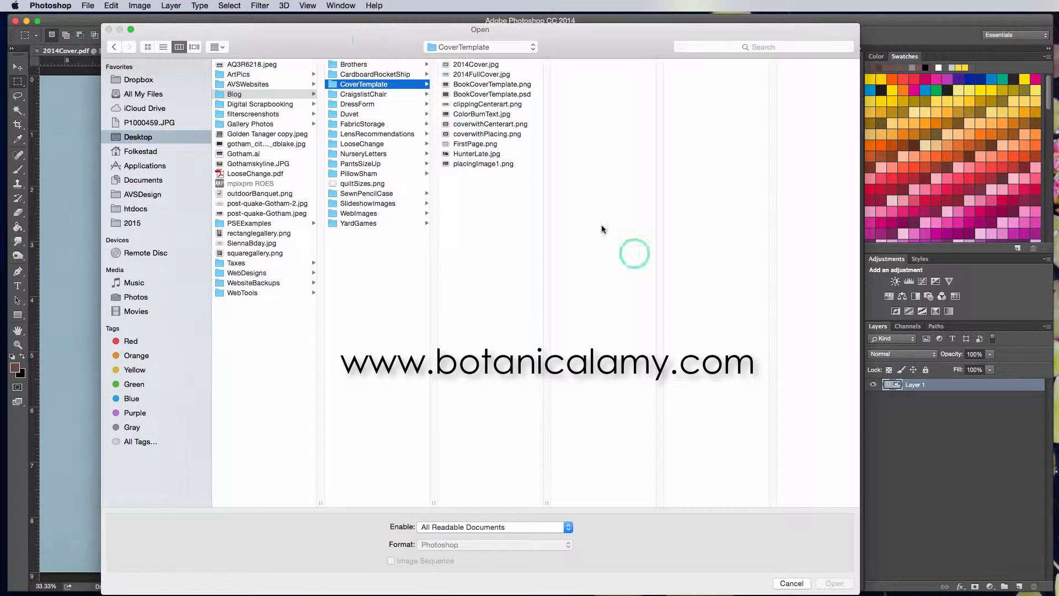
pyautogui.click(478, 84)
pyautogui.click(494, 94)
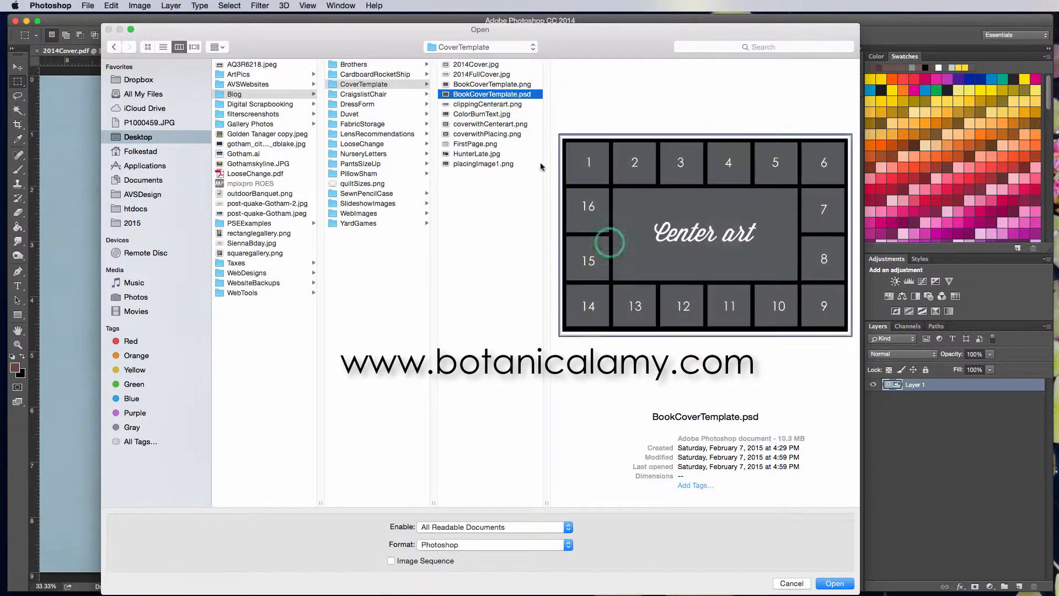
pyautogui.click(838, 589)
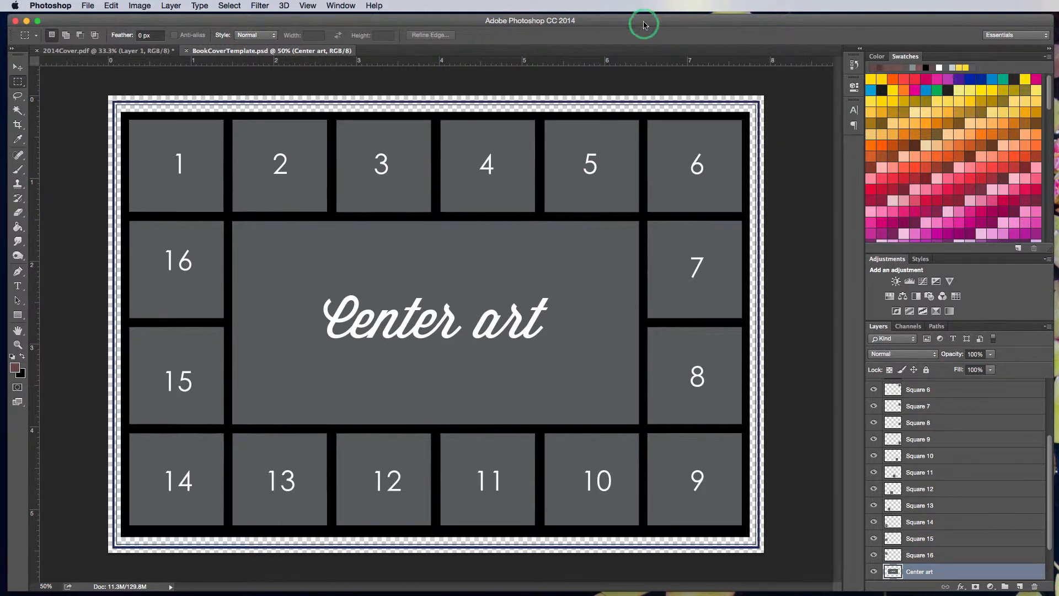
# Toggle the visibility of the Center art layer to check which area of the template it covers
pyautogui.moveTo(649, 22); pyautogui.dragTo(644, 21)
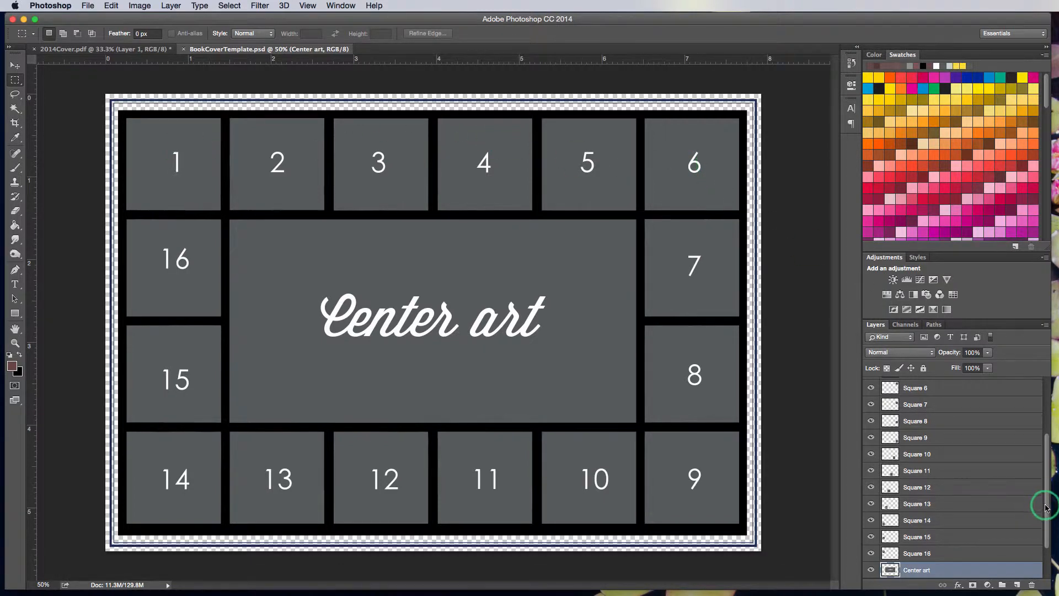
pyautogui.scroll(-2, 1045, 507)
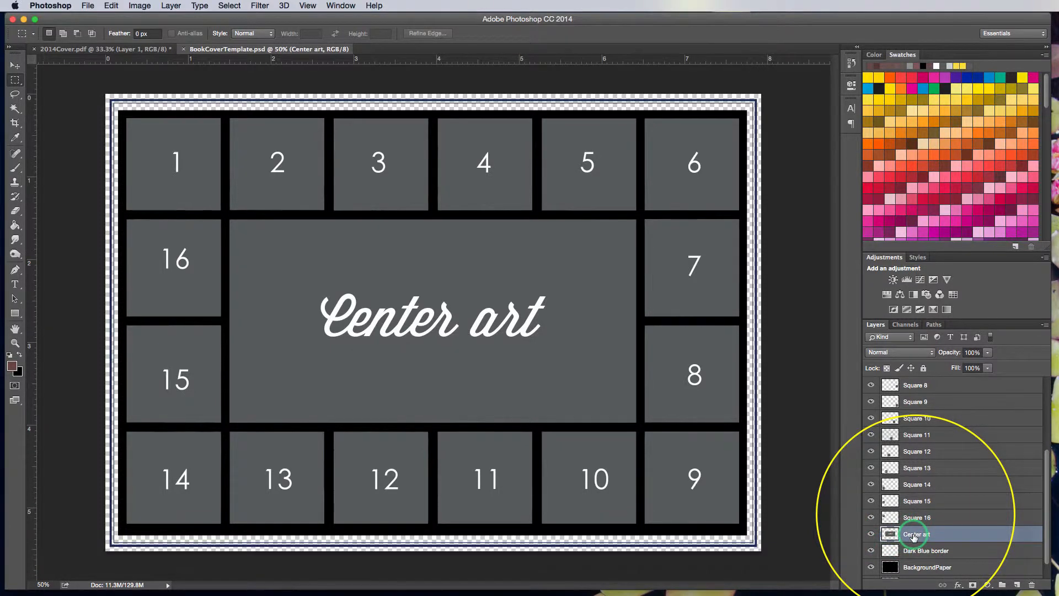
pyautogui.click(871, 534)
pyautogui.click(872, 534)
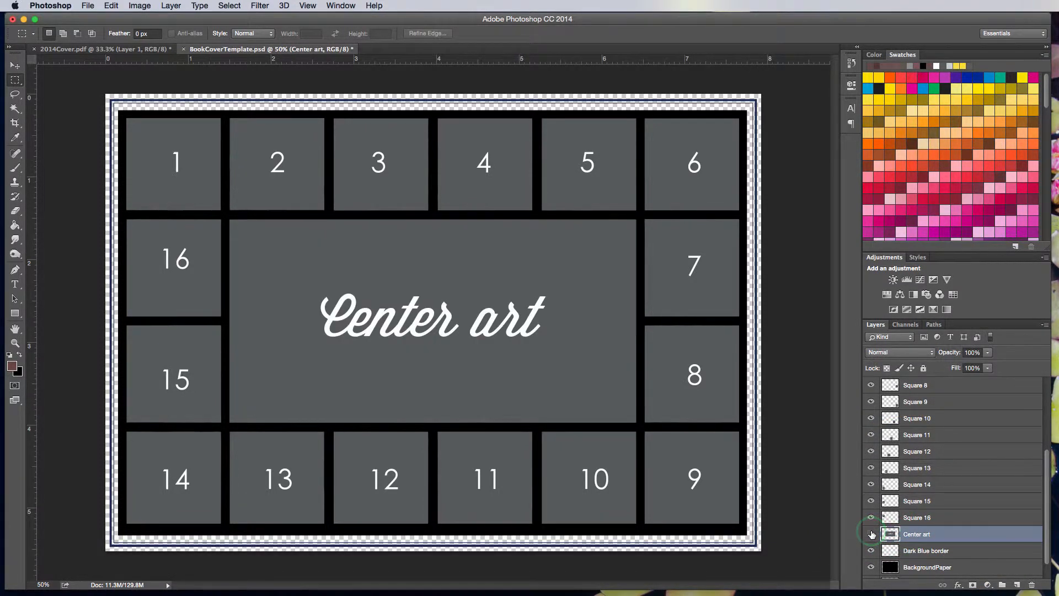
pyautogui.click(871, 534)
pyautogui.click(871, 534)
pyautogui.click(871, 533)
pyautogui.click(871, 534)
# Preview the finished collage by showing the Sample layer, and hide that layer again
pyautogui.scroll(2, 1054, 519)
pyautogui.moveTo(1056, 518); pyautogui.dragTo(1051, 429)
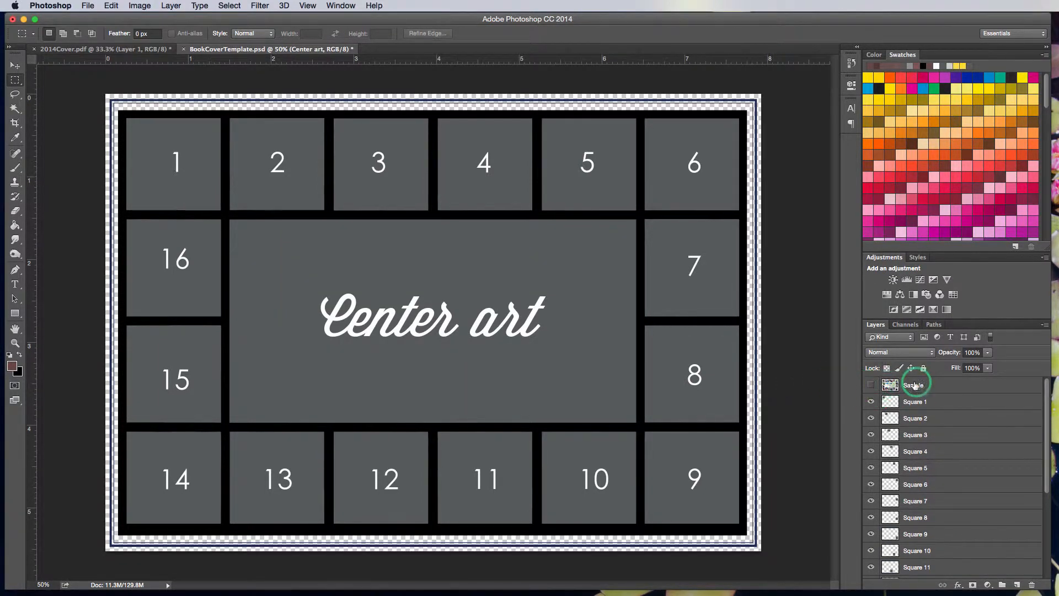
pyautogui.click(870, 385)
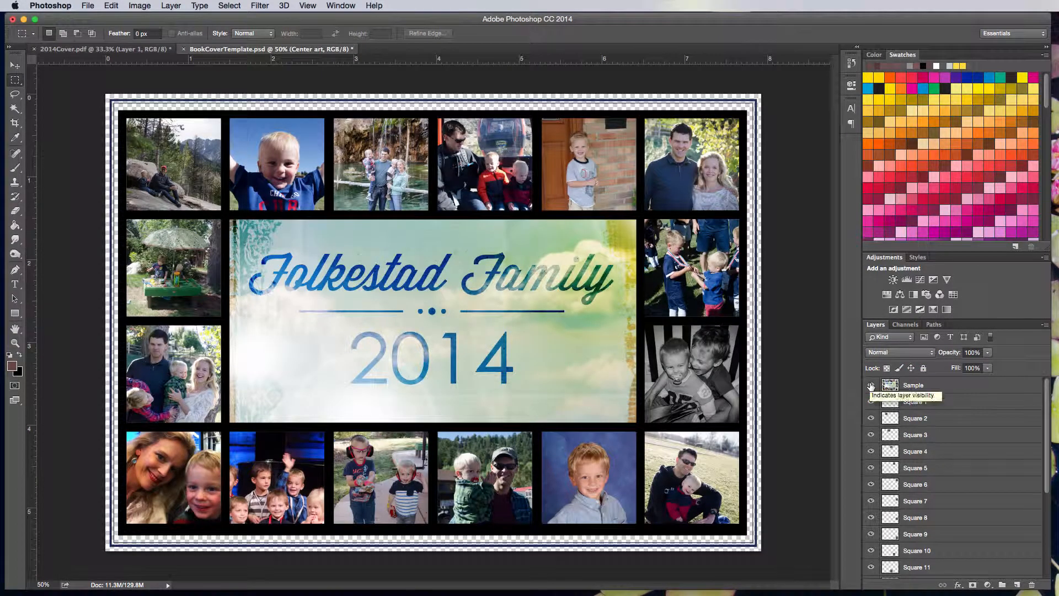
pyautogui.click(870, 385)
pyautogui.click(870, 385)
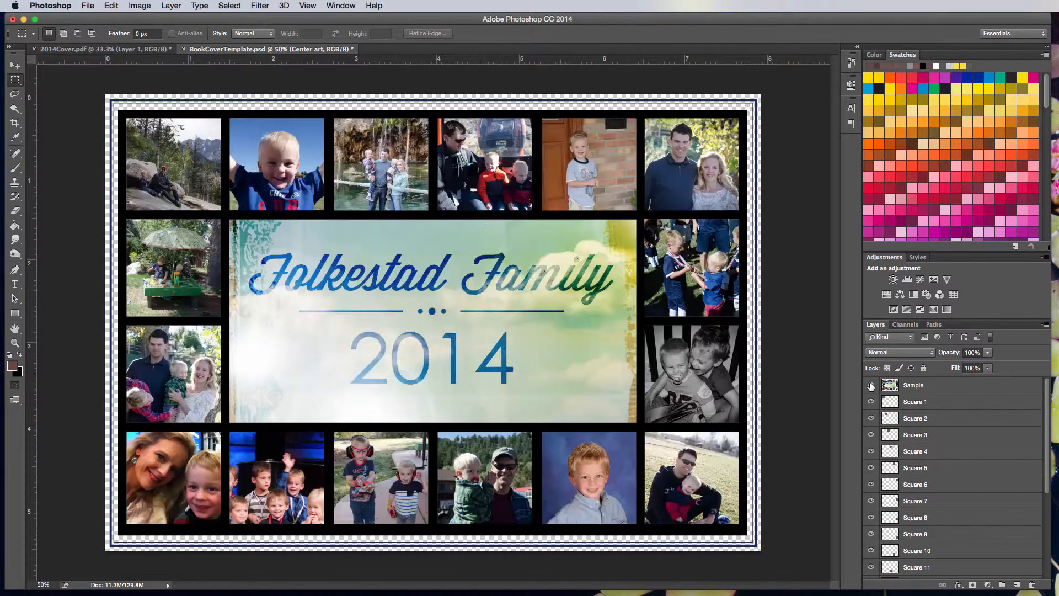
pyautogui.click(870, 385)
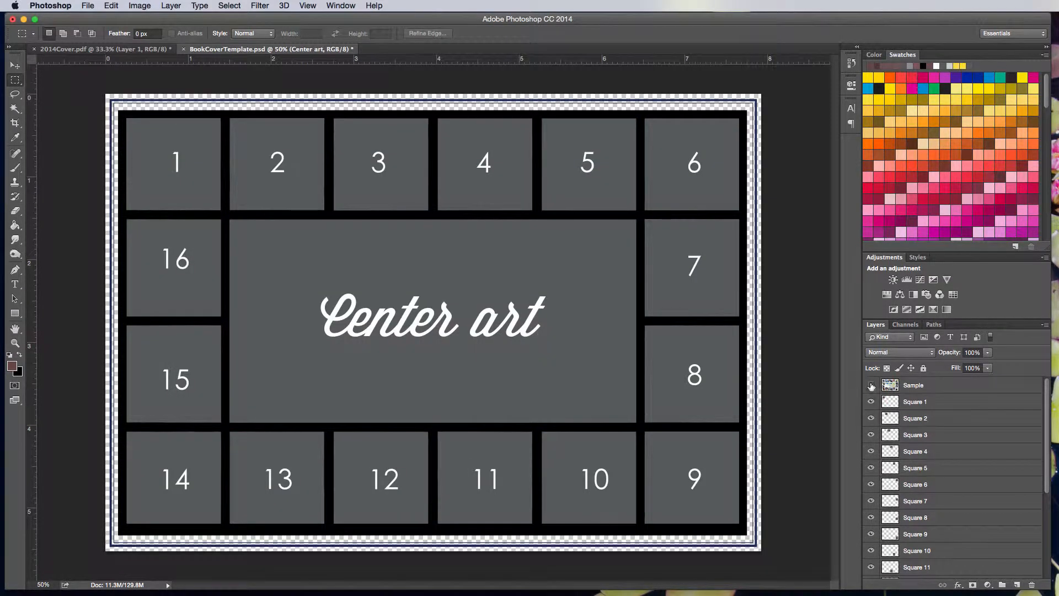
pyautogui.click(870, 385)
pyautogui.click(870, 385)
# Compare the 2014Cover.pdf cover with the template and review the template's lowest layers
pyautogui.click(80, 51)
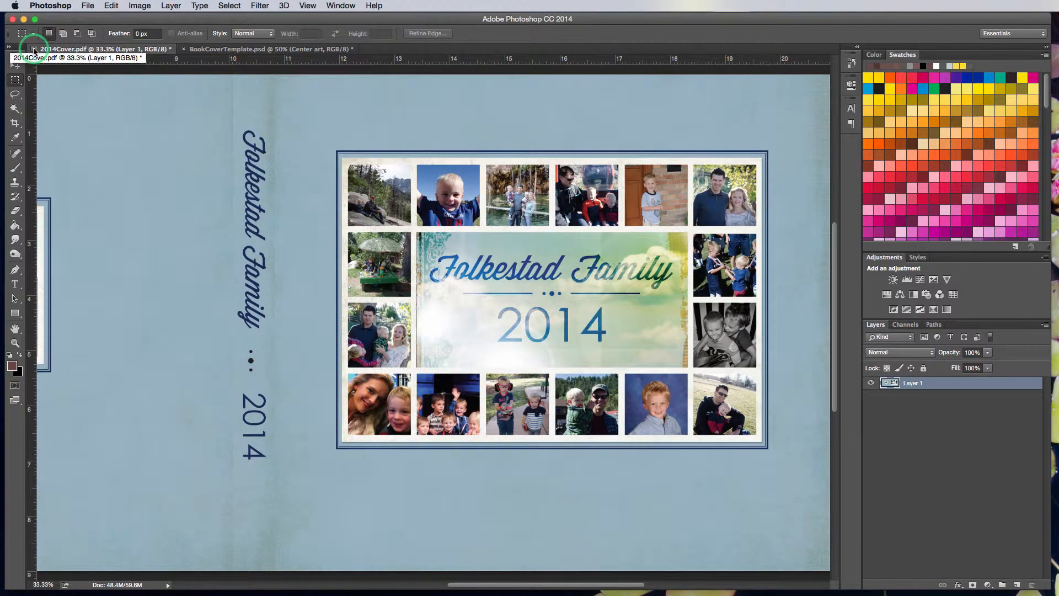
pyautogui.click(243, 51)
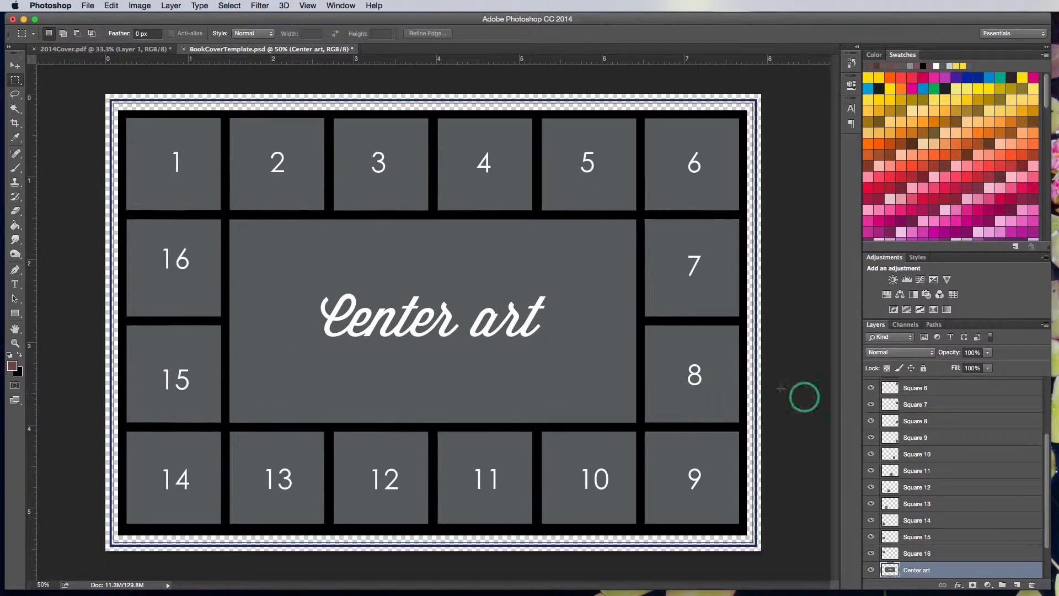
pyautogui.scroll(-3, 1046, 500)
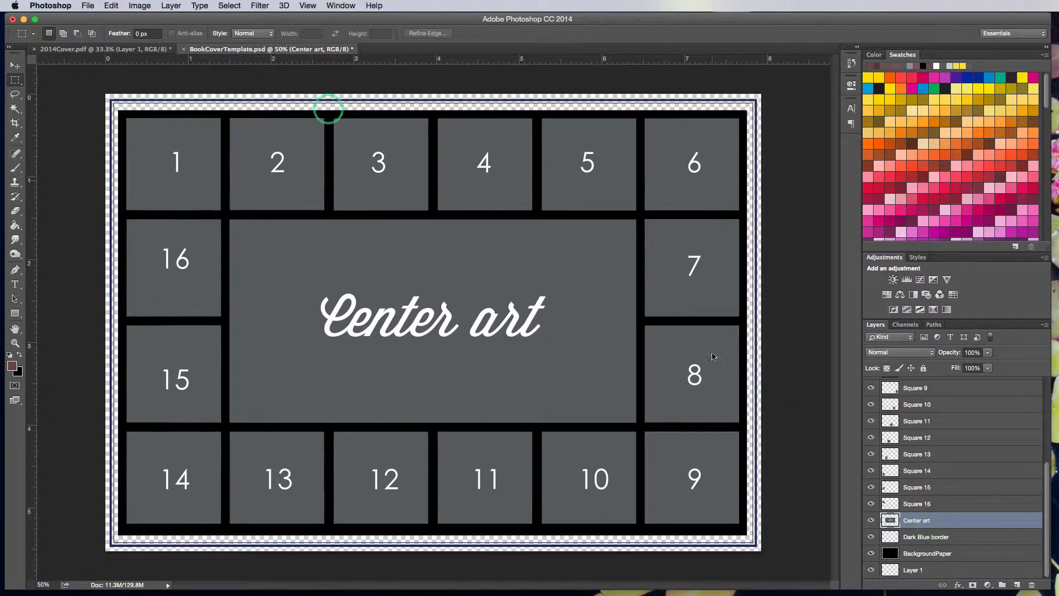
# Open the center artwork file FirstPage.png from the CoverTemplate folder
pyautogui.click(88, 6)
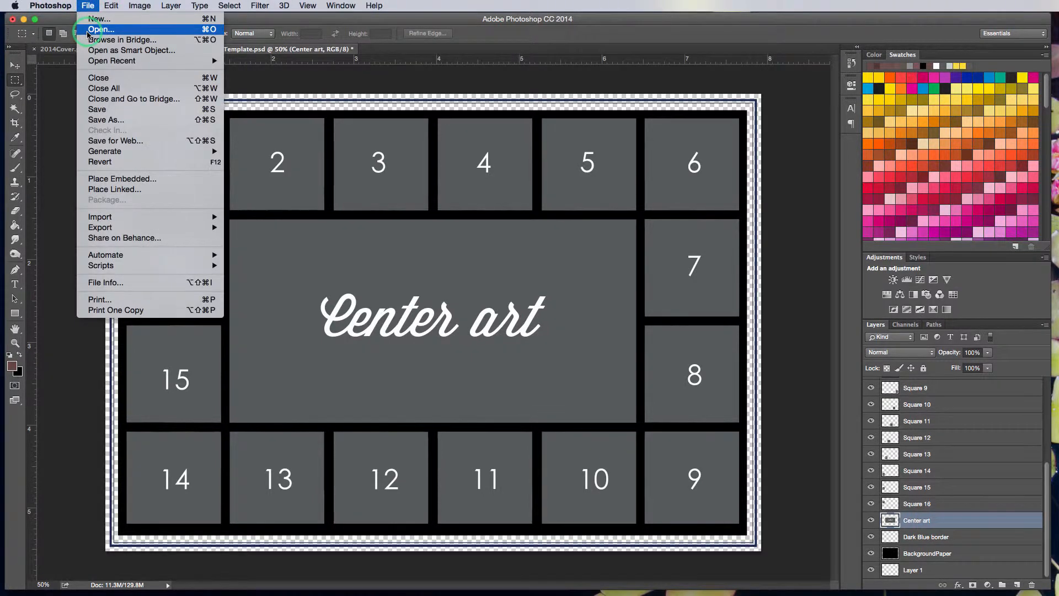
pyautogui.click(88, 33)
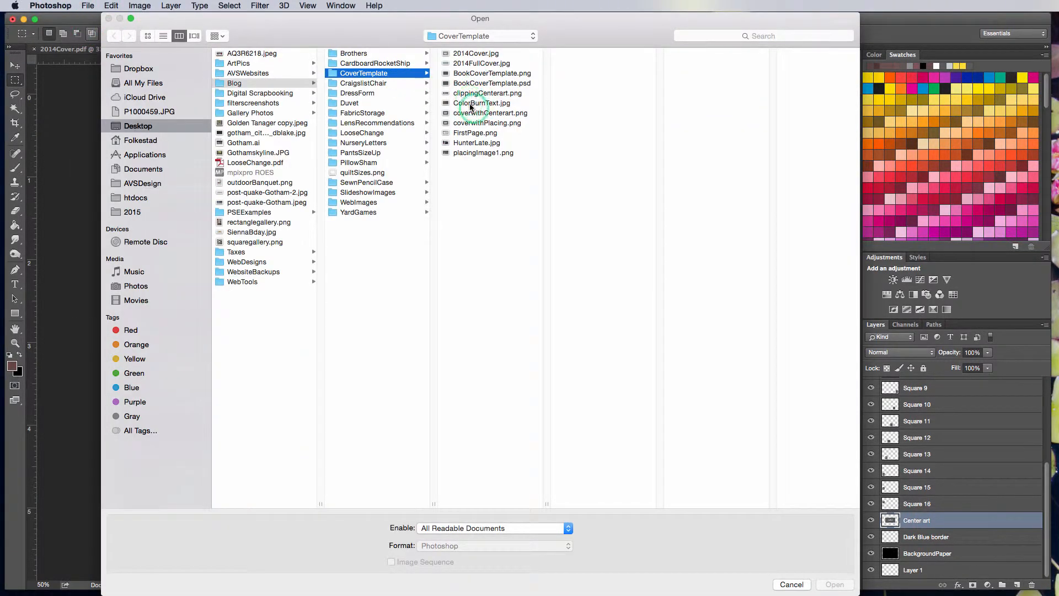
pyautogui.click(472, 134)
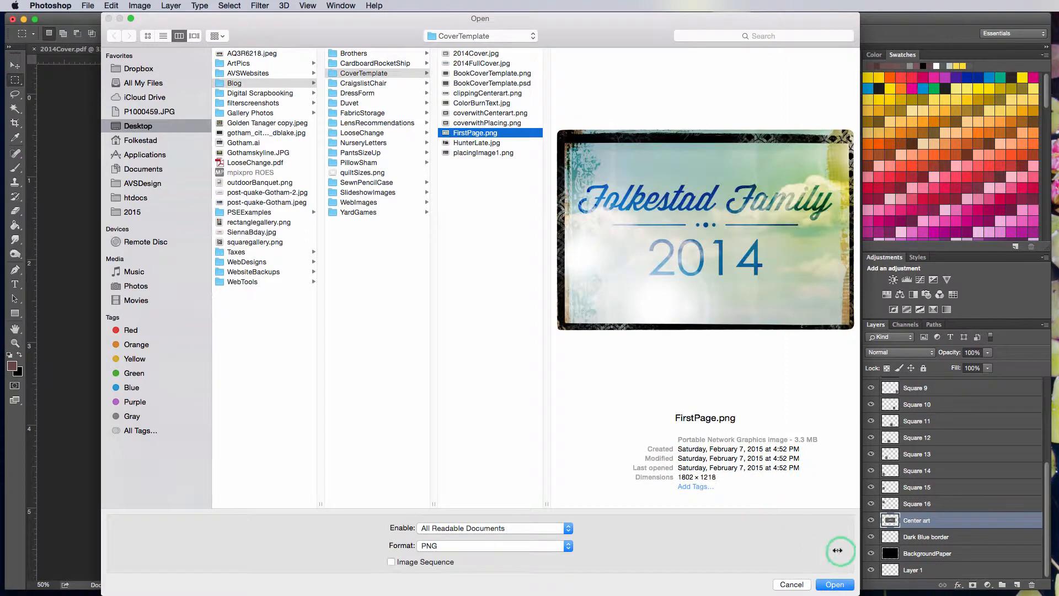
pyautogui.click(830, 585)
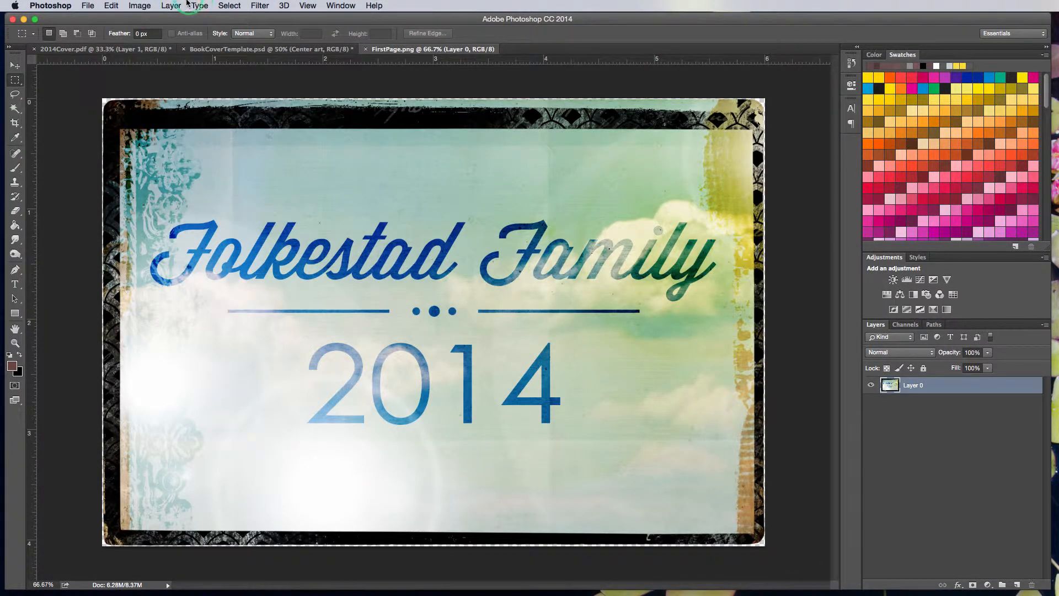
# Copy the entire FirstPage.png artwork and paste it into BookCoverTemplate.psd directly above the Center art layer
pyautogui.click(229, 5)
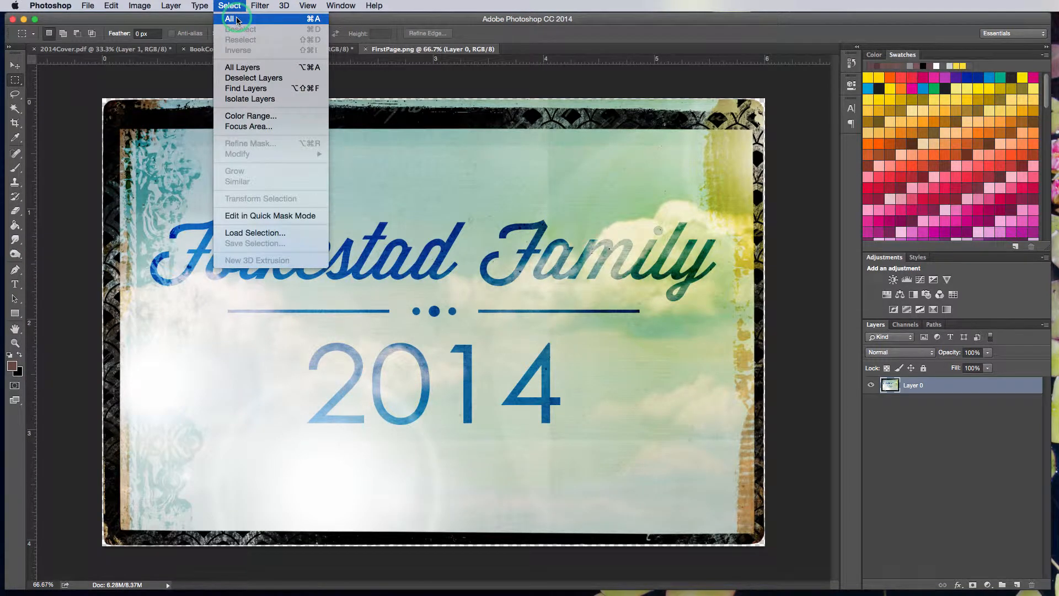
pyautogui.click(238, 21)
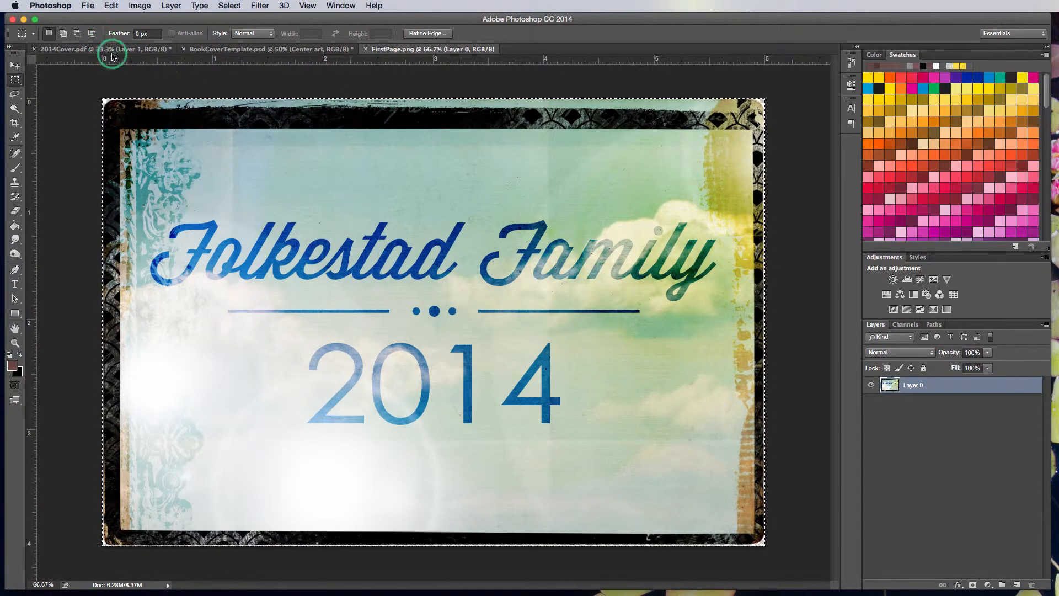
pyautogui.click(246, 53)
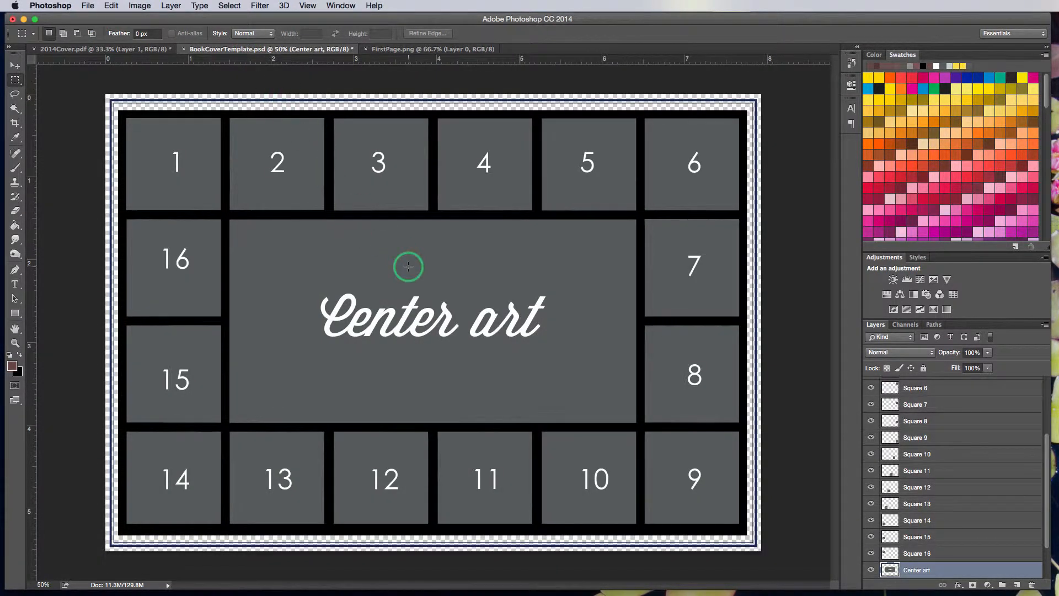
pyautogui.click(15, 65)
pyautogui.press('super+v')
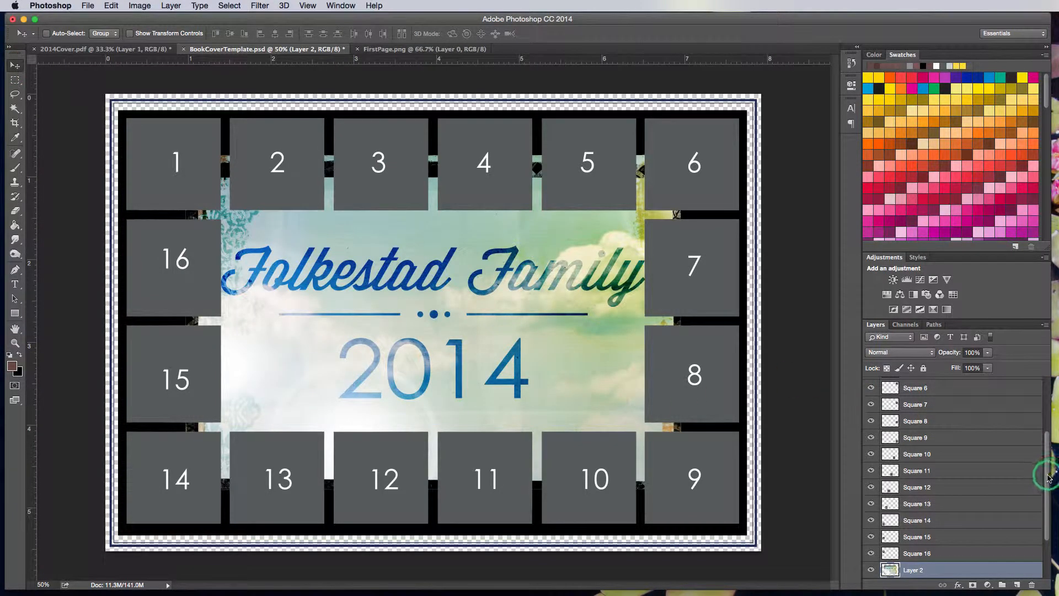
pyautogui.moveTo(1047, 477); pyautogui.dragTo(1047, 524)
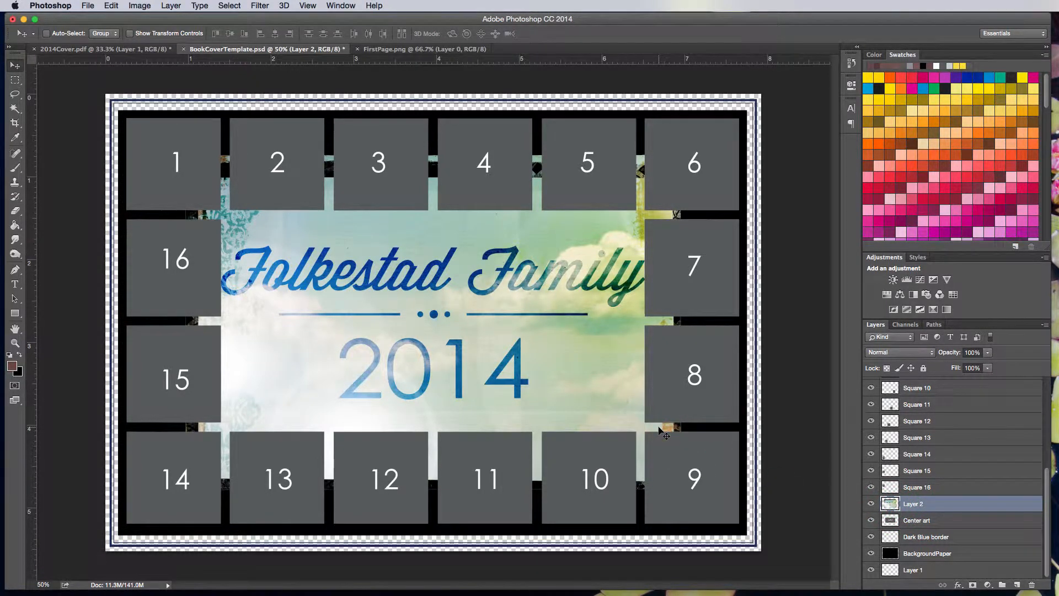
# Scale the pasted artwork down proportionally to about 89% so it just covers the center opening, and apply the transformation
pyautogui.press('super+t')
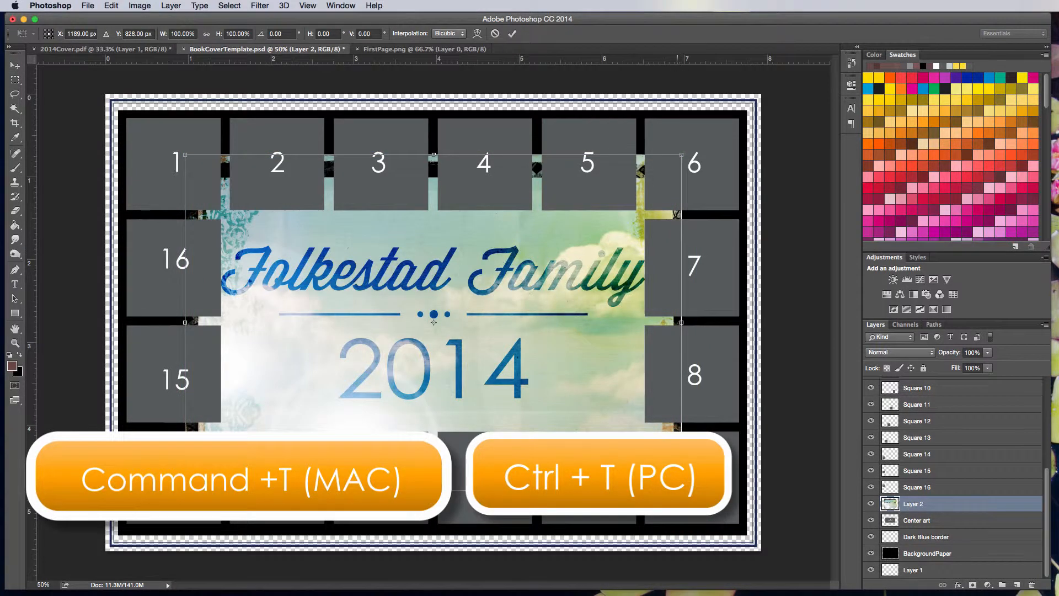
pyautogui.moveTo(681, 490); pyautogui.dragTo(662, 477)
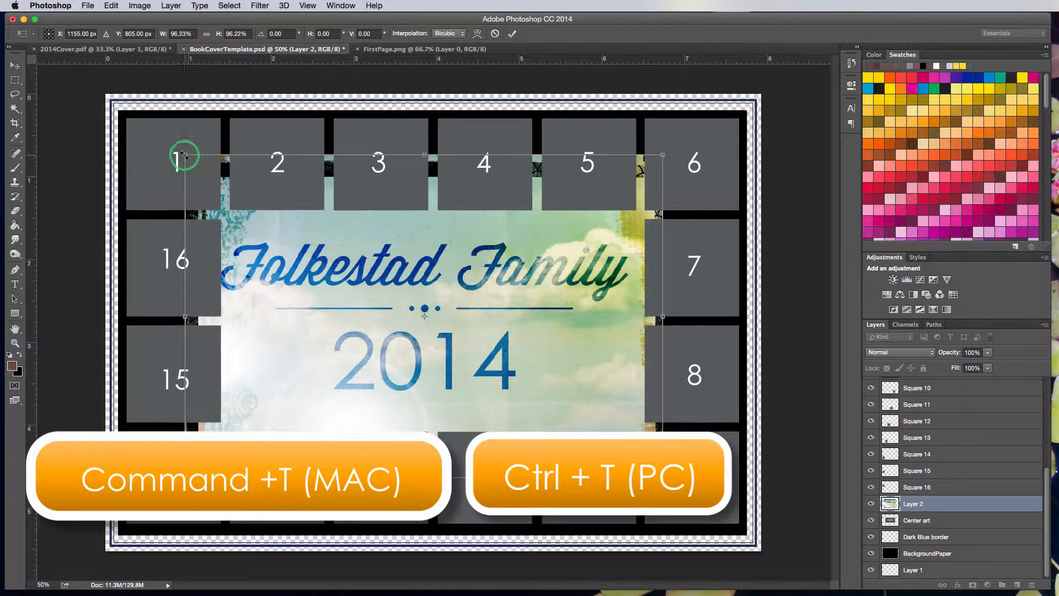
pyautogui.moveTo(185, 155); pyautogui.dragTo(207, 167)
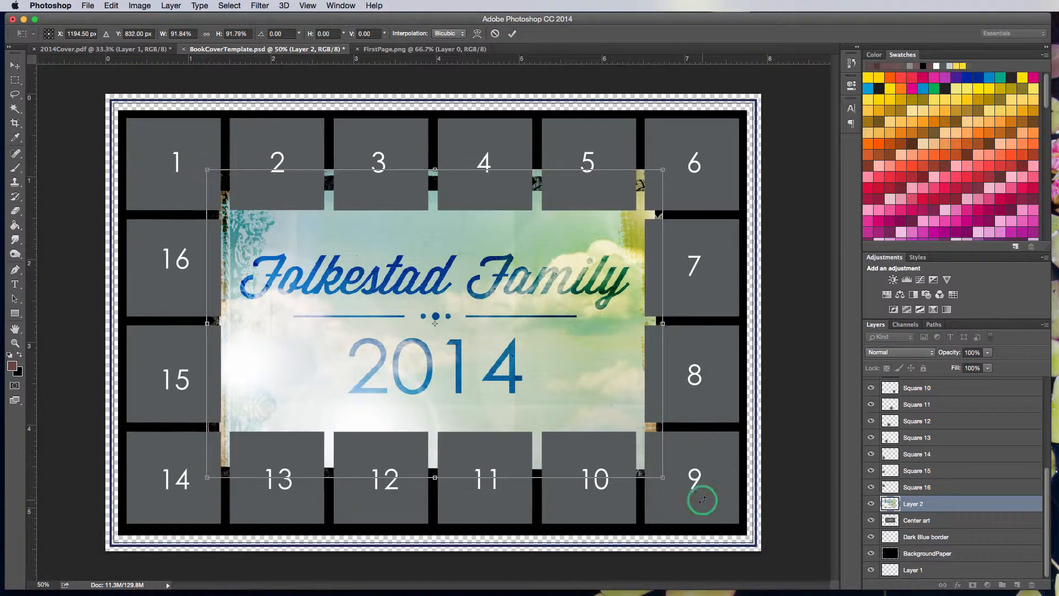
pyautogui.moveTo(663, 477); pyautogui.dragTo(656, 473)
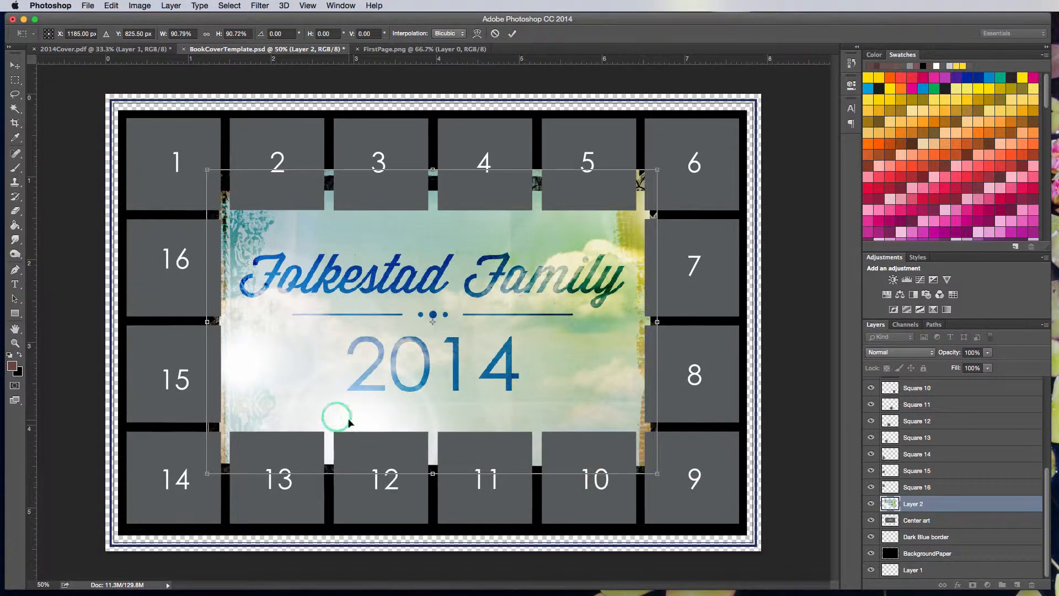
pyautogui.moveTo(207, 473); pyautogui.dragTo(214, 468)
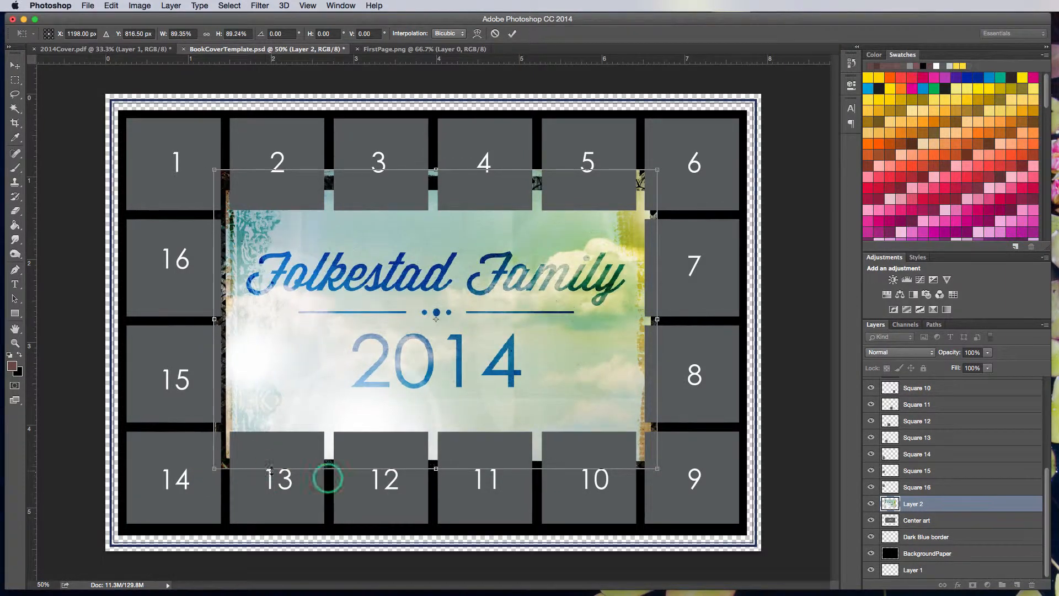
pyautogui.click(512, 35)
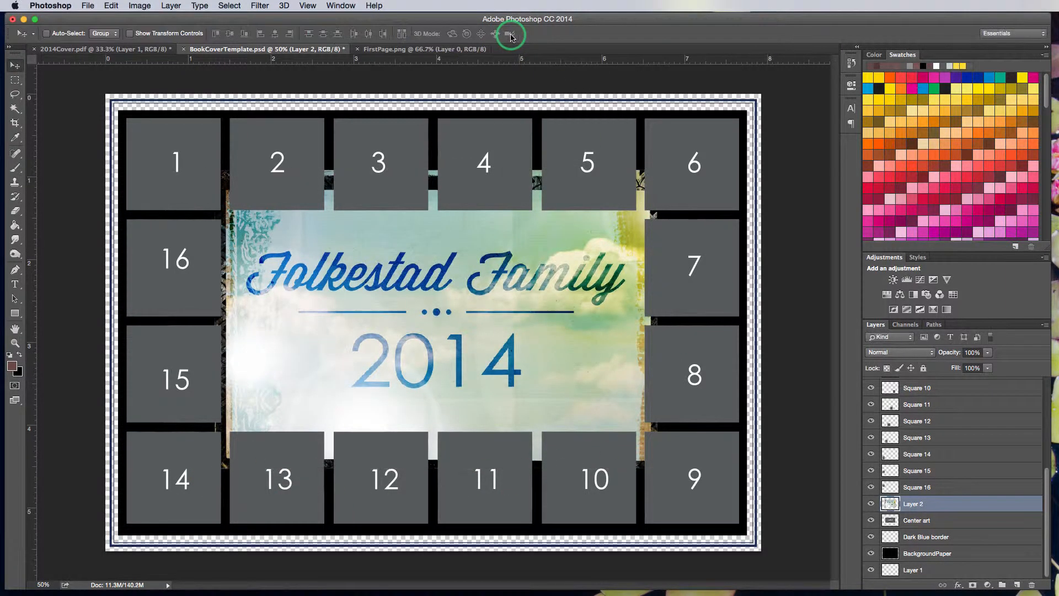
# Clip the artwork layer to the Center art layer with a clipping mask
pyautogui.click(171, 5)
pyautogui.click(171, 5)
pyautogui.click(170, 5)
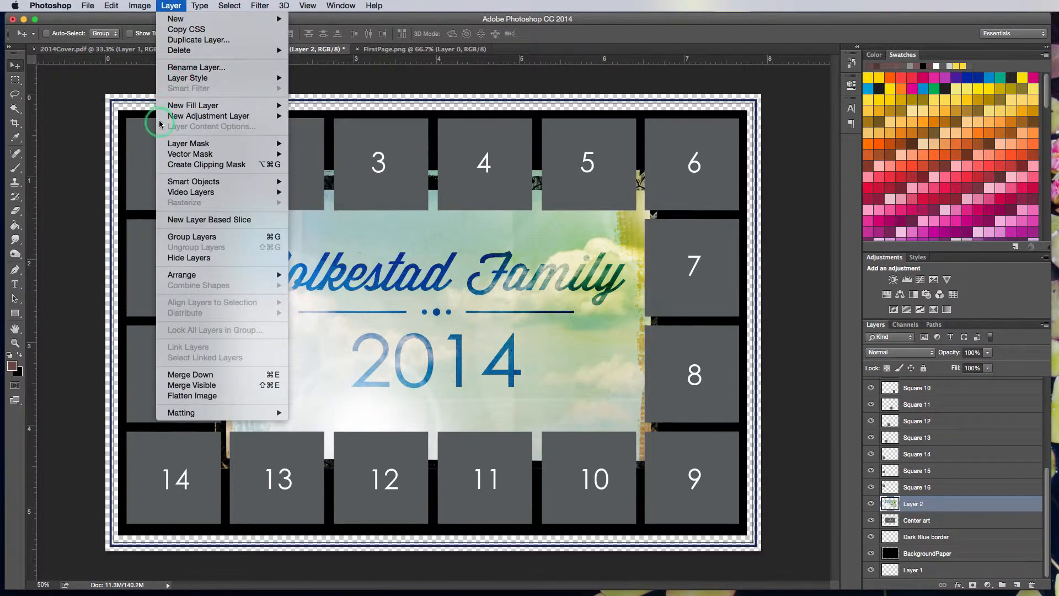
pyautogui.click(179, 165)
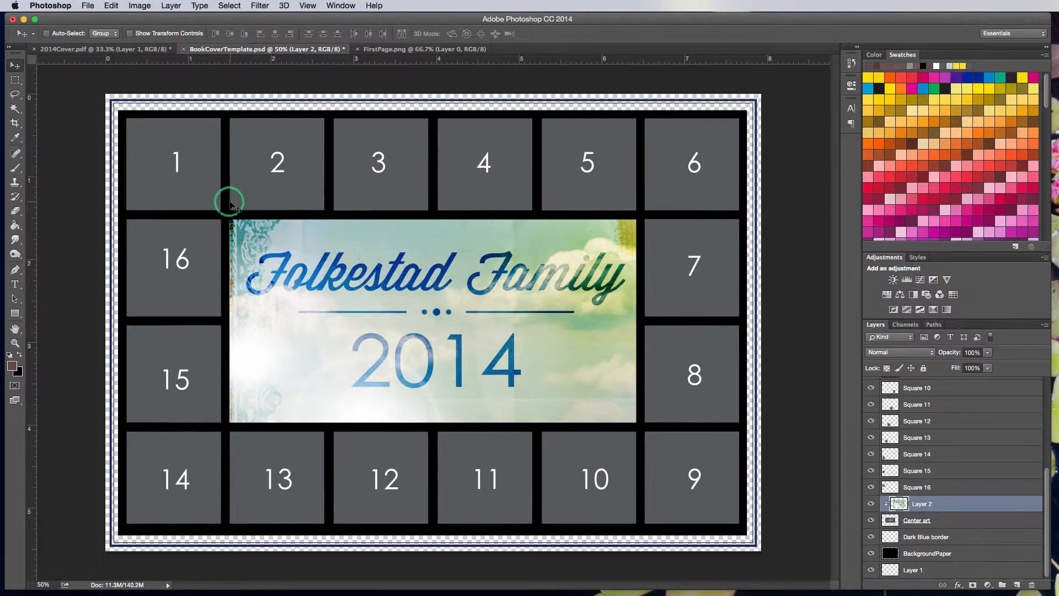
# Select the Center art layer and toggle the clipped artwork's visibility to examine the shape that masks it
pyautogui.click(917, 521)
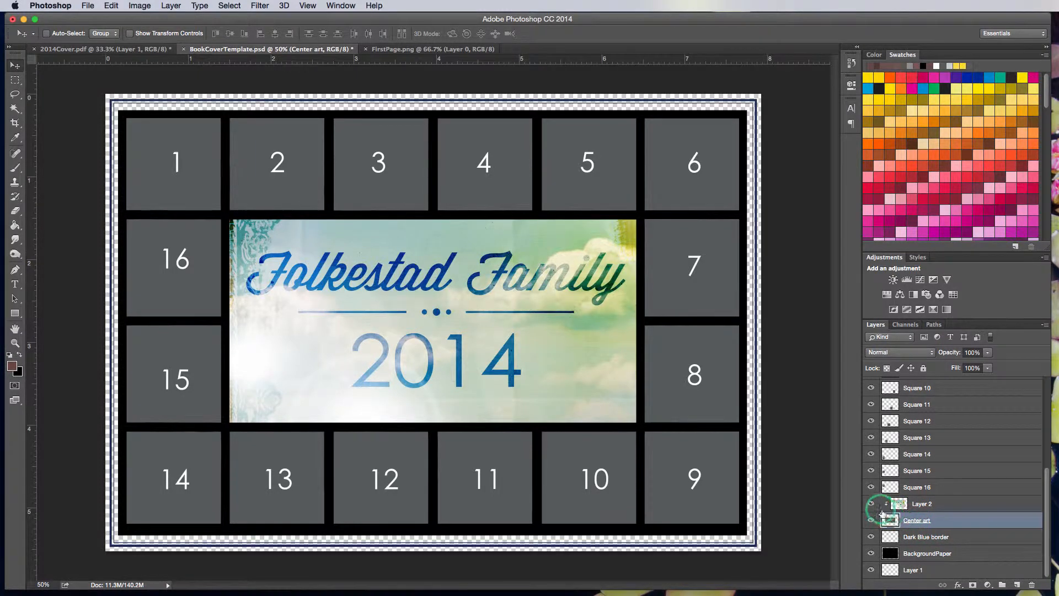
pyautogui.click(871, 504)
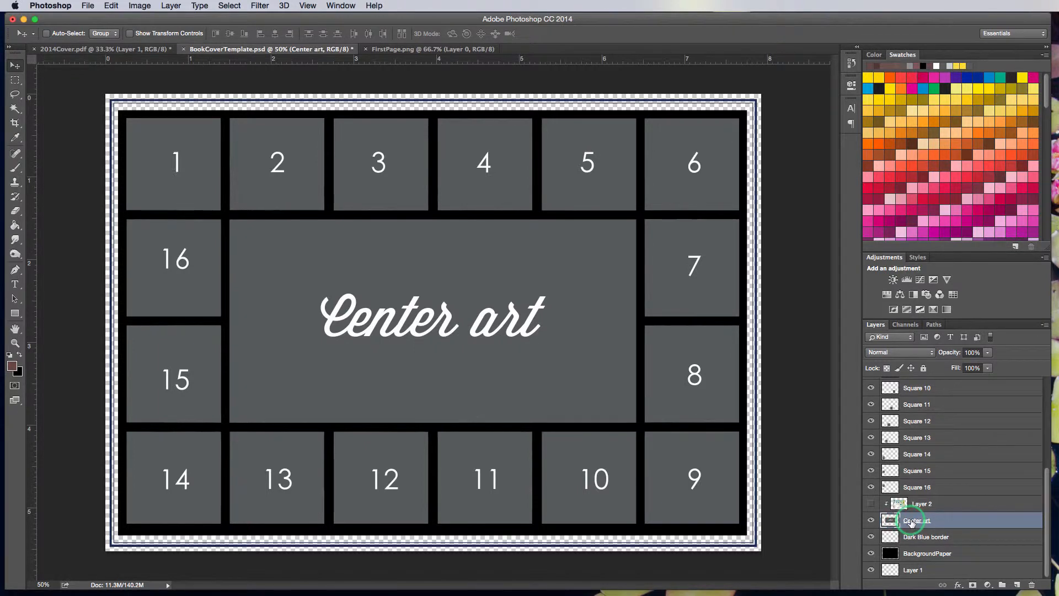
pyautogui.click(871, 503)
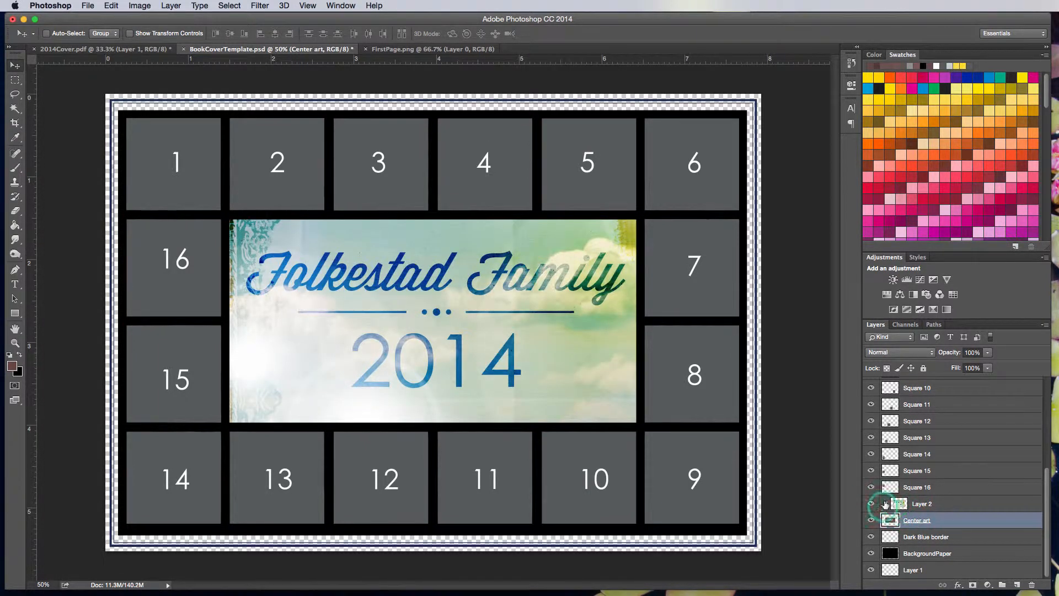
# Shift the Center art mask shape slightly sideways and return it to its original place
pyautogui.click(485, 339)
pyautogui.click(15, 66)
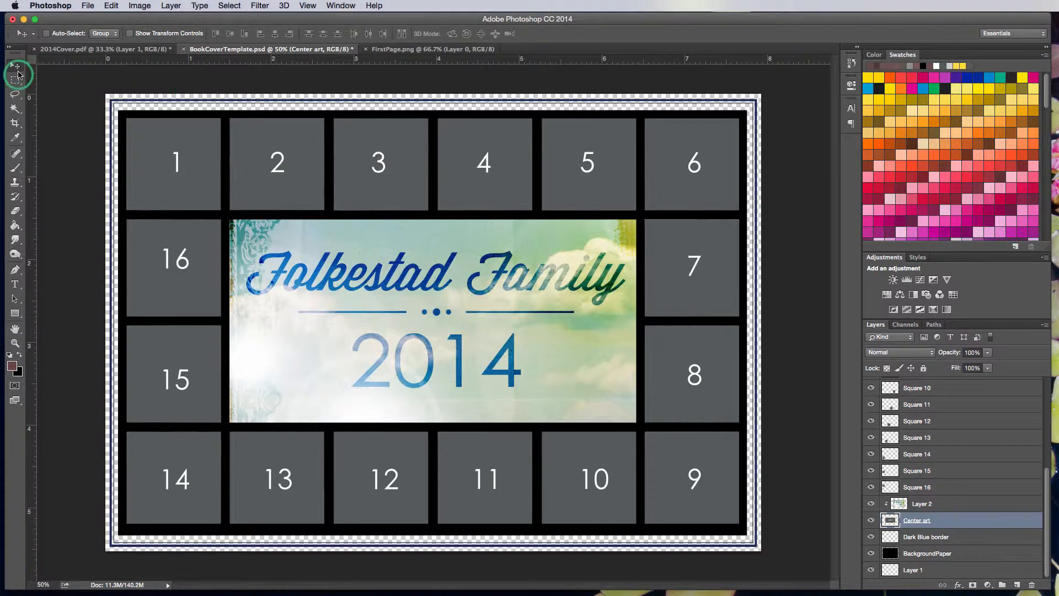
pyautogui.moveTo(269, 286); pyautogui.dragTo(273, 287)
pyautogui.click(620, 394)
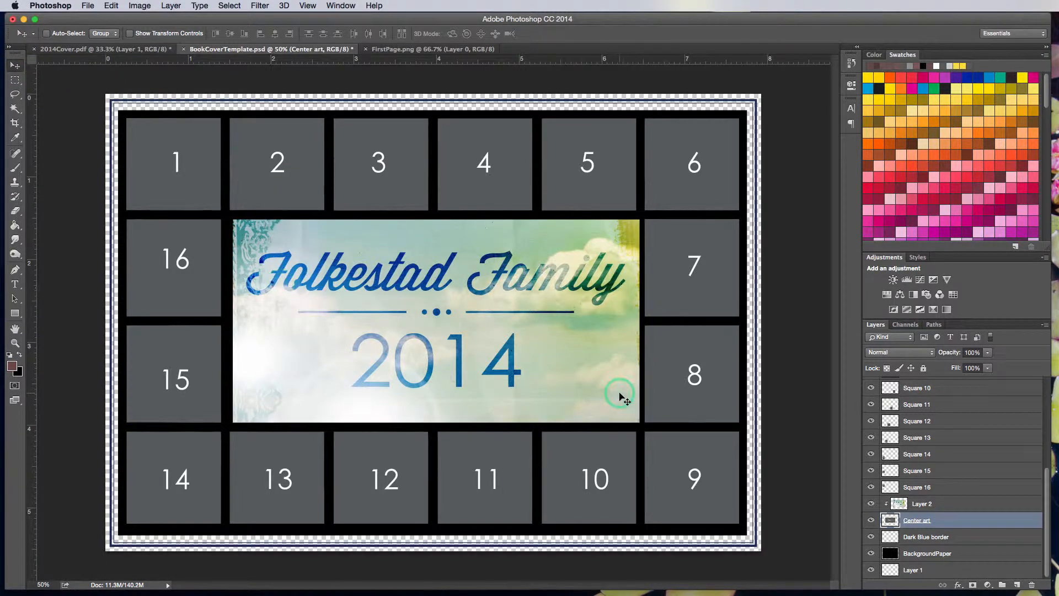
pyautogui.moveTo(620, 394); pyautogui.dragTo(617, 394)
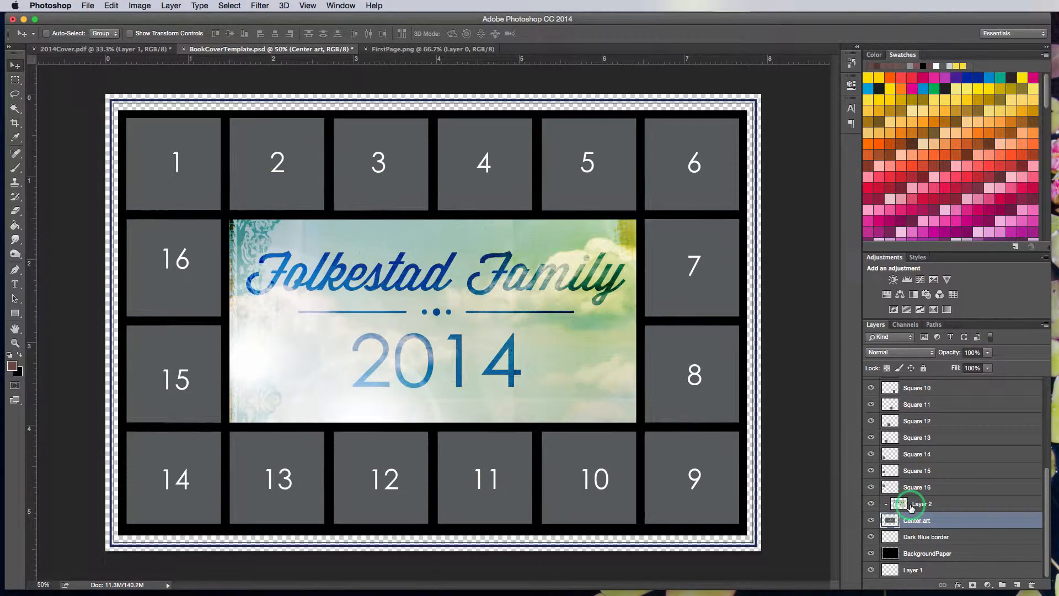
# Move the clipped artwork on Layer 2 slightly left and down within the center frame
pyautogui.click(904, 504)
pyautogui.moveTo(503, 372); pyautogui.dragTo(497, 375)
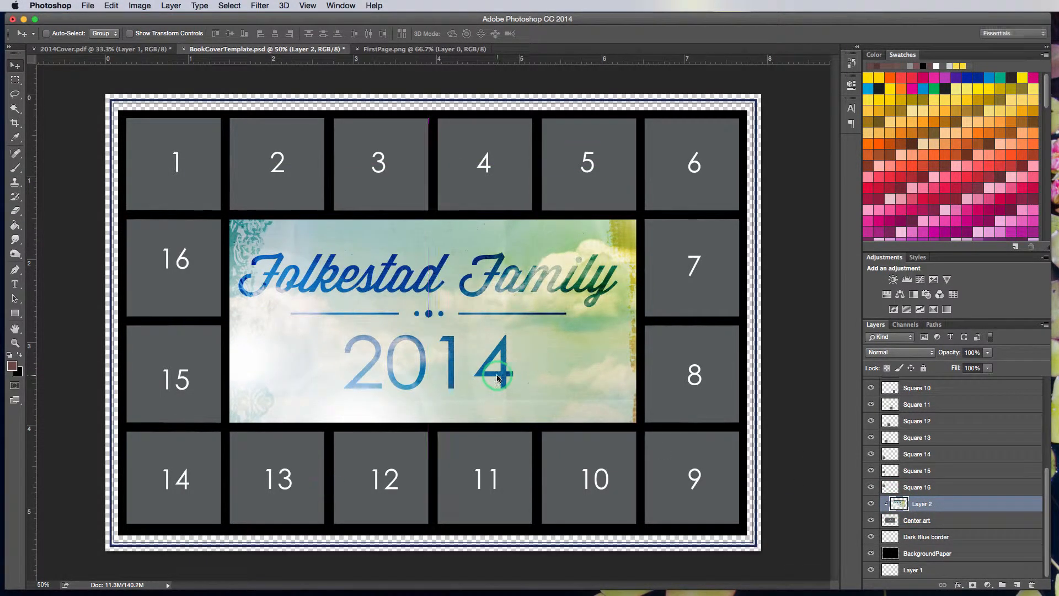
# Make Square 1 the active layer and open the photo HunterLate.jpg from the CoverTemplate folder
pyautogui.scroll(5, 1043, 520)
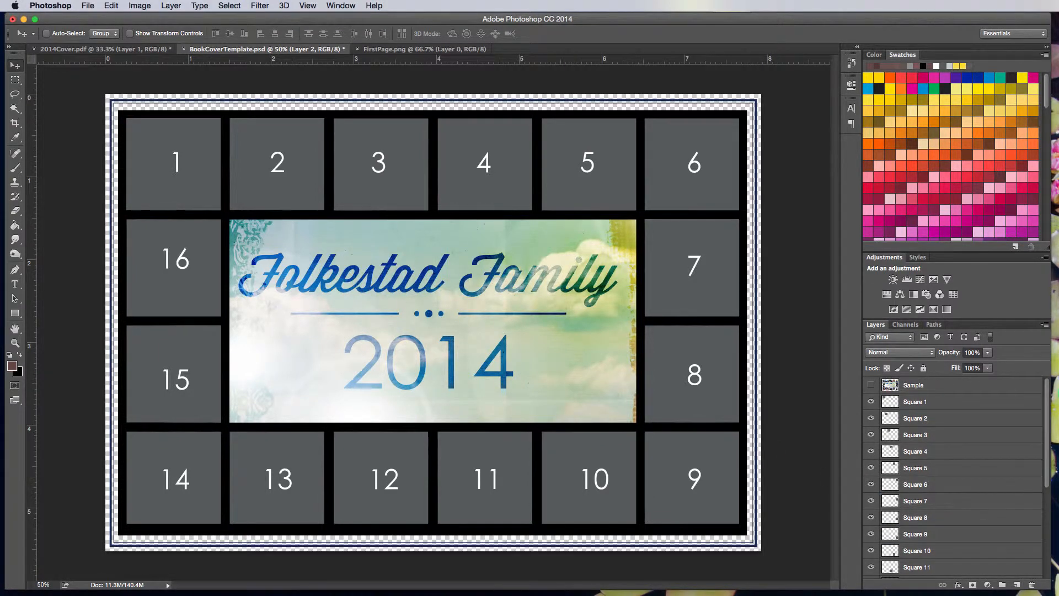
pyautogui.click(908, 405)
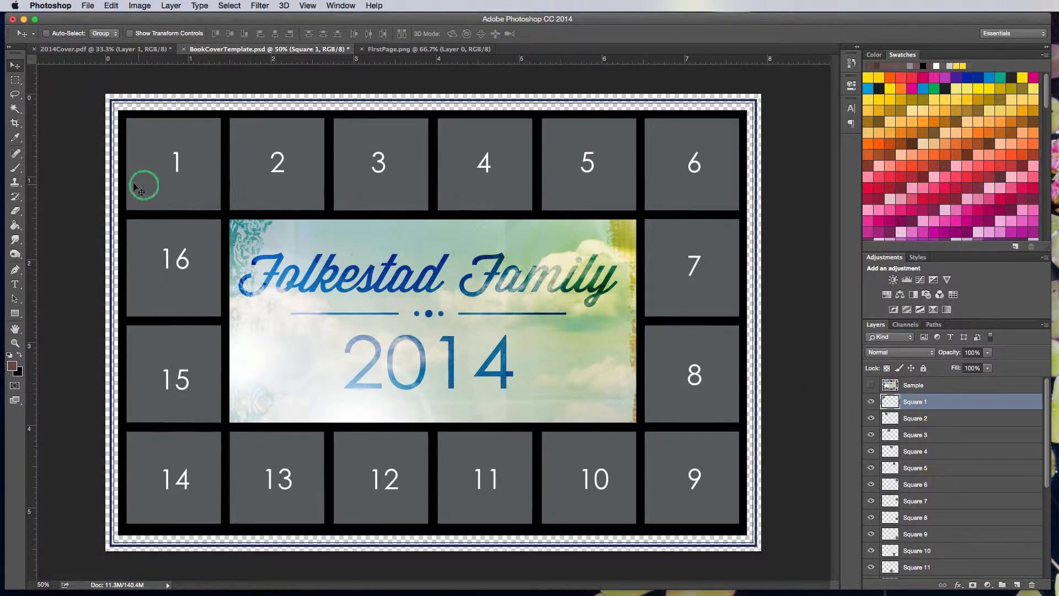
pyautogui.click(88, 5)
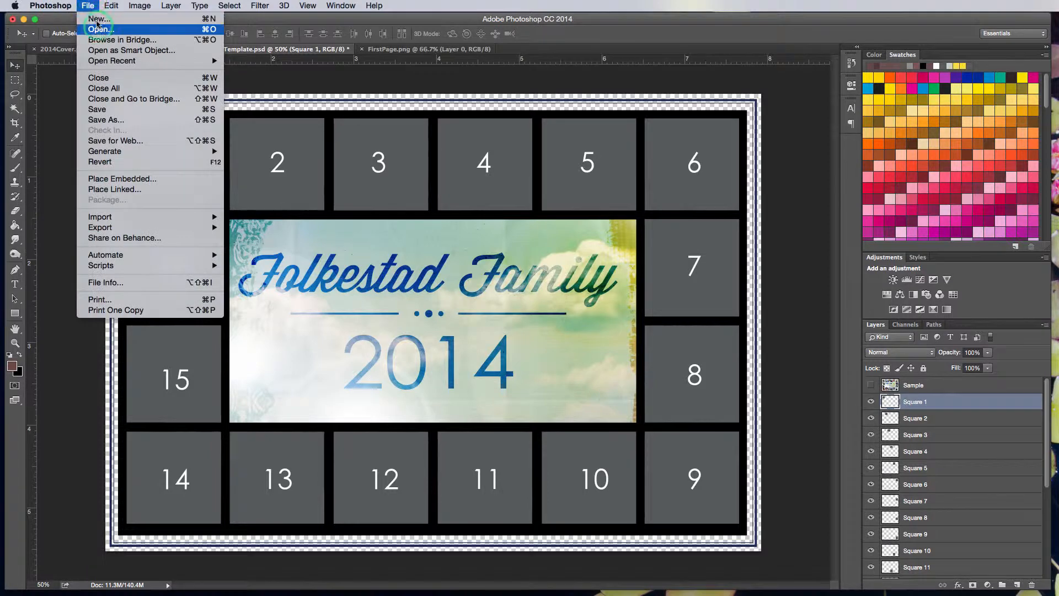
pyautogui.click(99, 25)
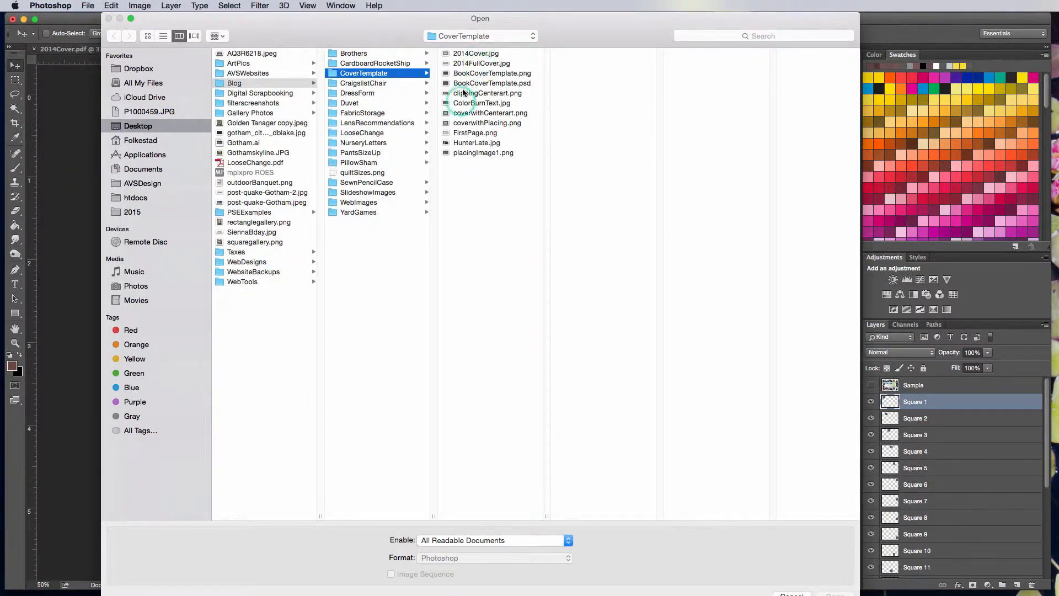
pyautogui.click(476, 143)
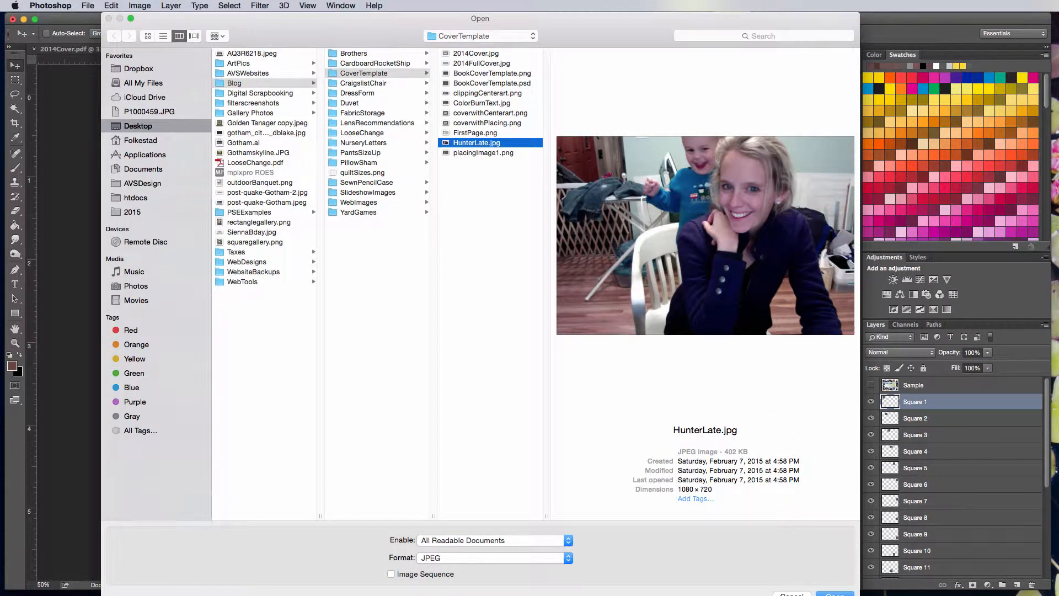
pyautogui.moveTo(858, 595); pyautogui.dragTo(842, 576)
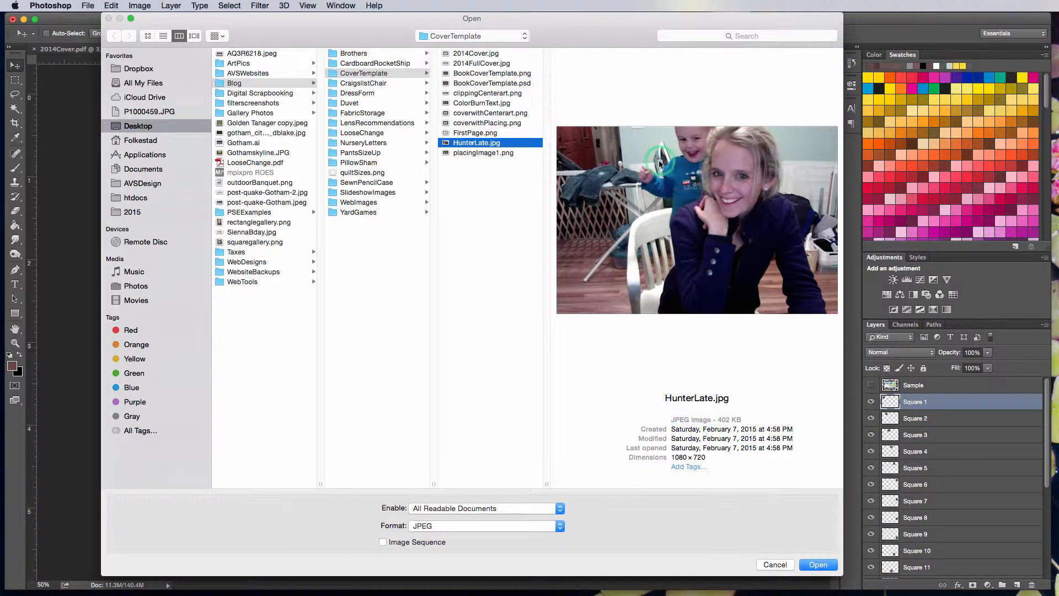
pyautogui.click(815, 564)
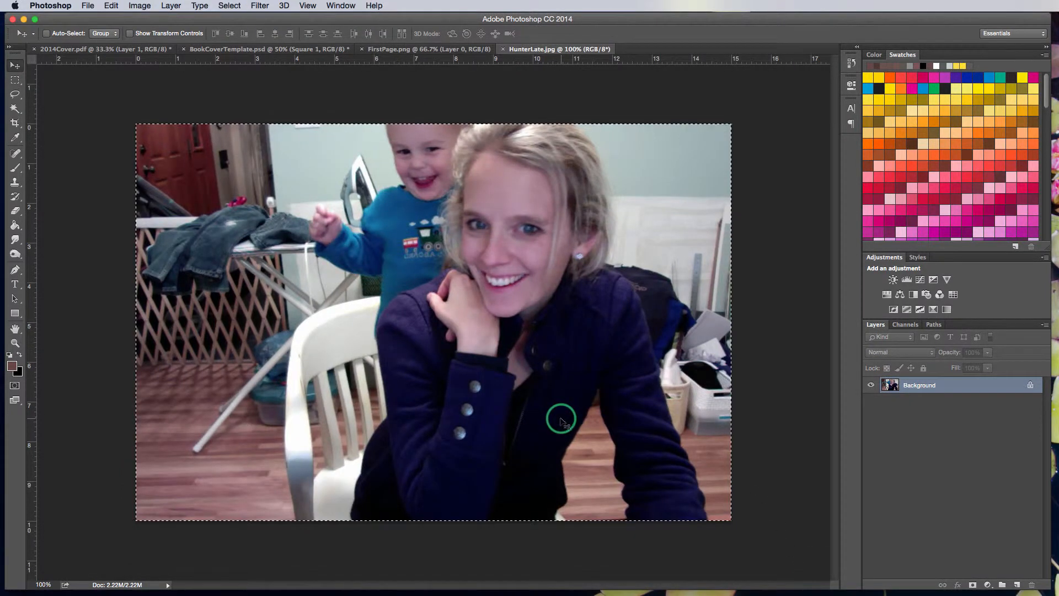
# Copy the whole HunterLate.jpg photo and paste it into BookCoverTemplate.psd above the Square 1 layer
pyautogui.press('super+a')
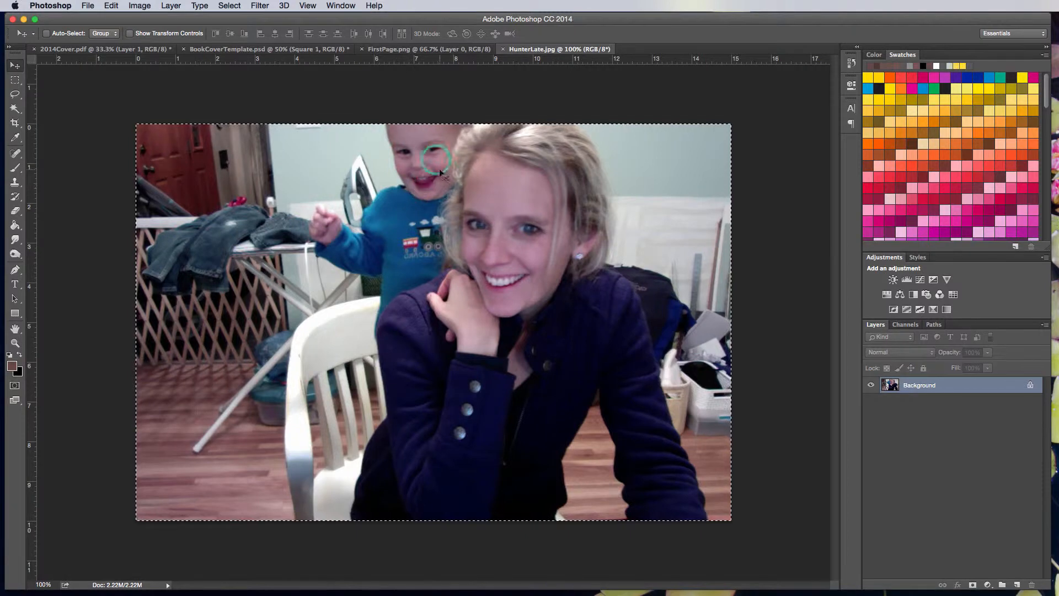
pyautogui.click(242, 49)
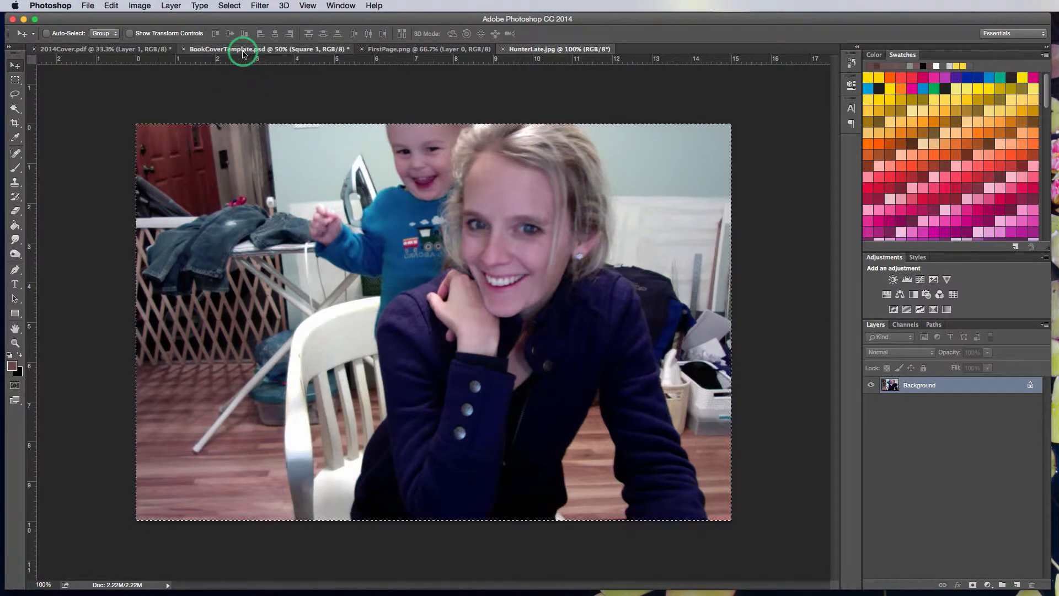
pyautogui.press('super+v')
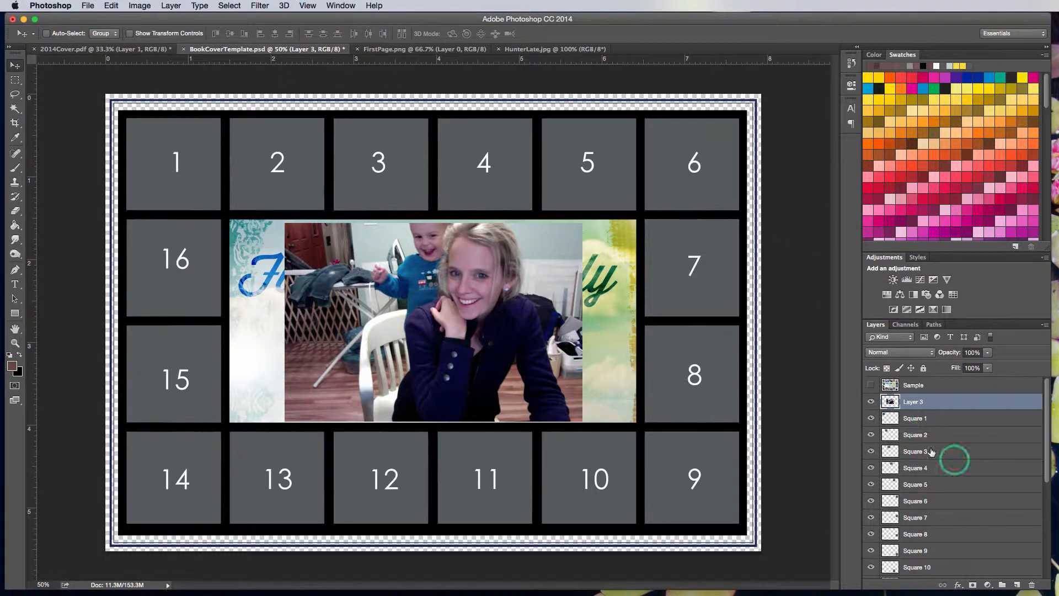
# Rename the pasted photo's layer, directly above Square 1, to "Hunter late"
pyautogui.click(913, 419)
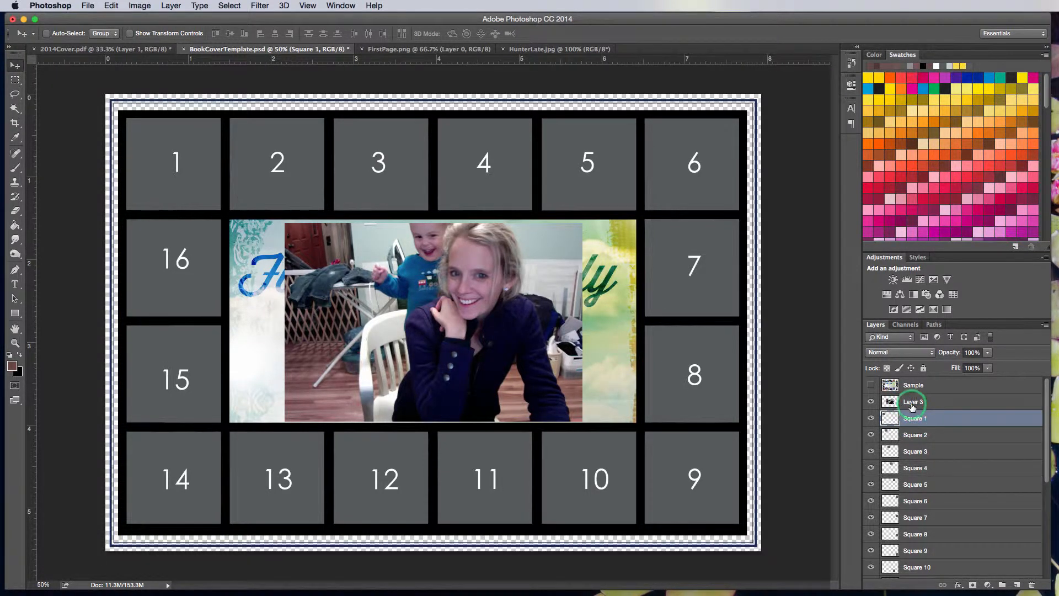
pyautogui.doubleClick(911, 402)
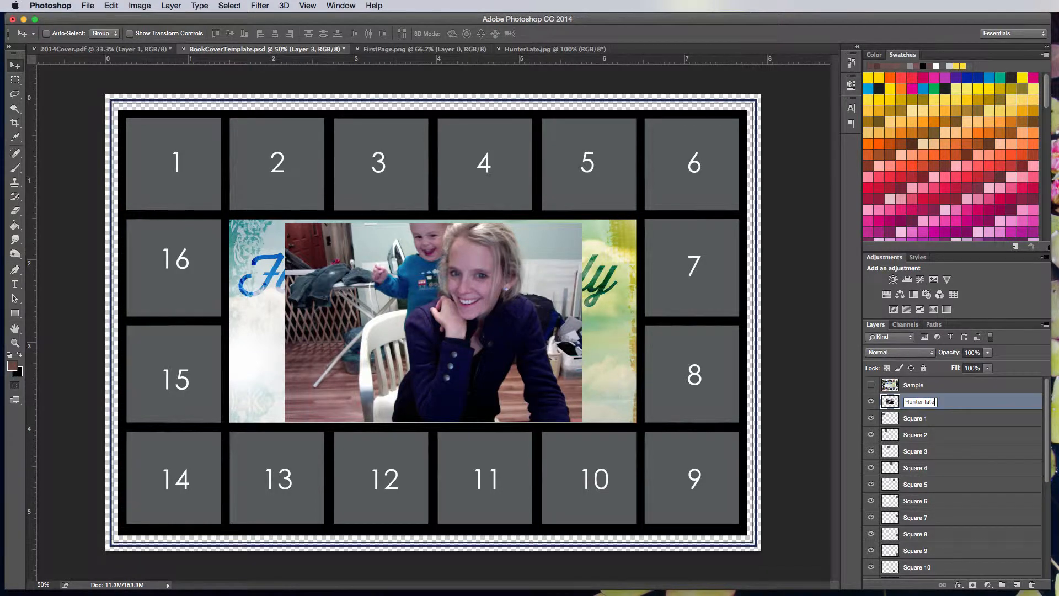
# Move the pasted photo to the template's upper-left corner so that it covers Square 1
pyautogui.click(15, 67)
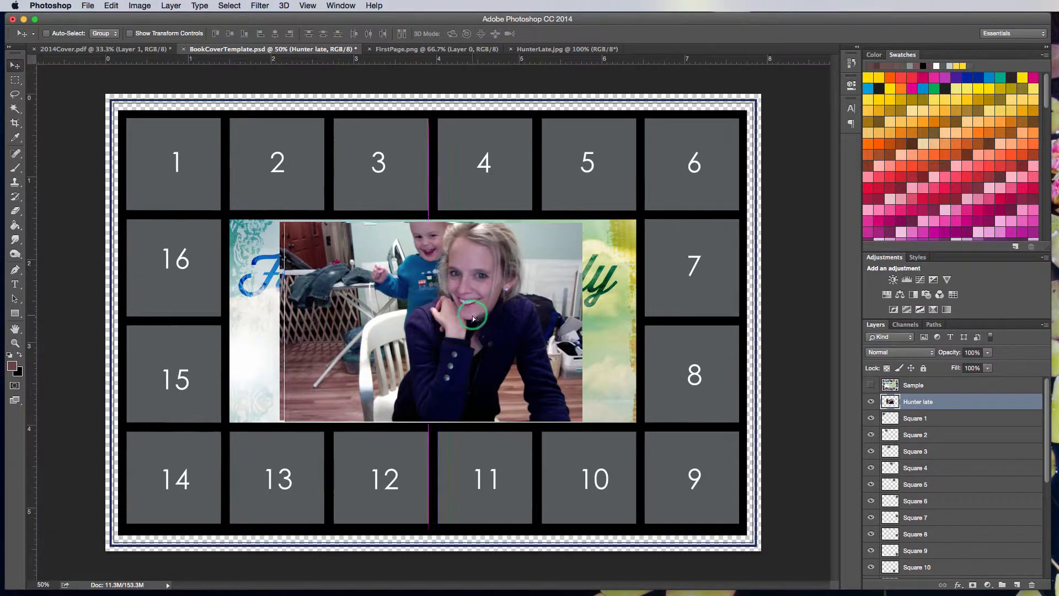
pyautogui.moveTo(477, 319); pyautogui.dragTo(249, 206)
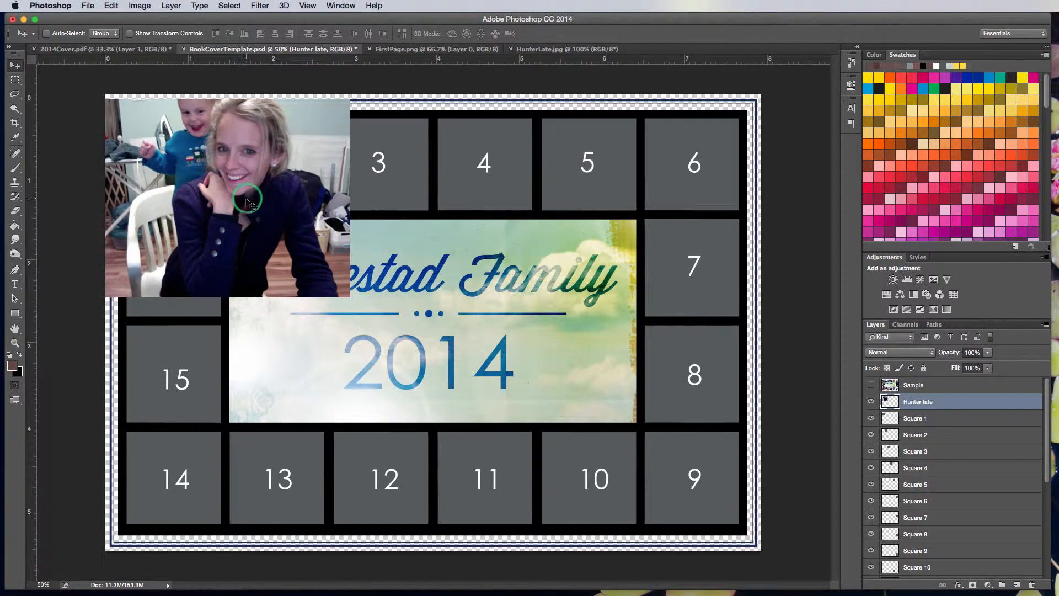
pyautogui.click(251, 207)
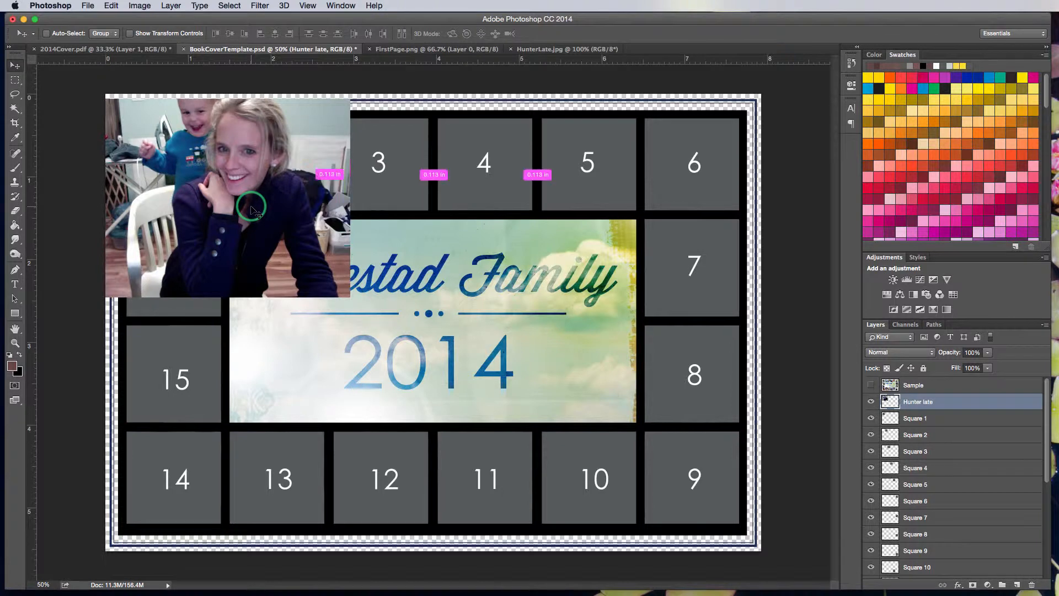
# Scale the Hunter late photo down to about 66% with Free Transform, keeping it over Square 1, and commit the transform
pyautogui.hotkey('ctrl', 't')
pyautogui.moveTo(350, 297); pyautogui.dragTo(234, 248)
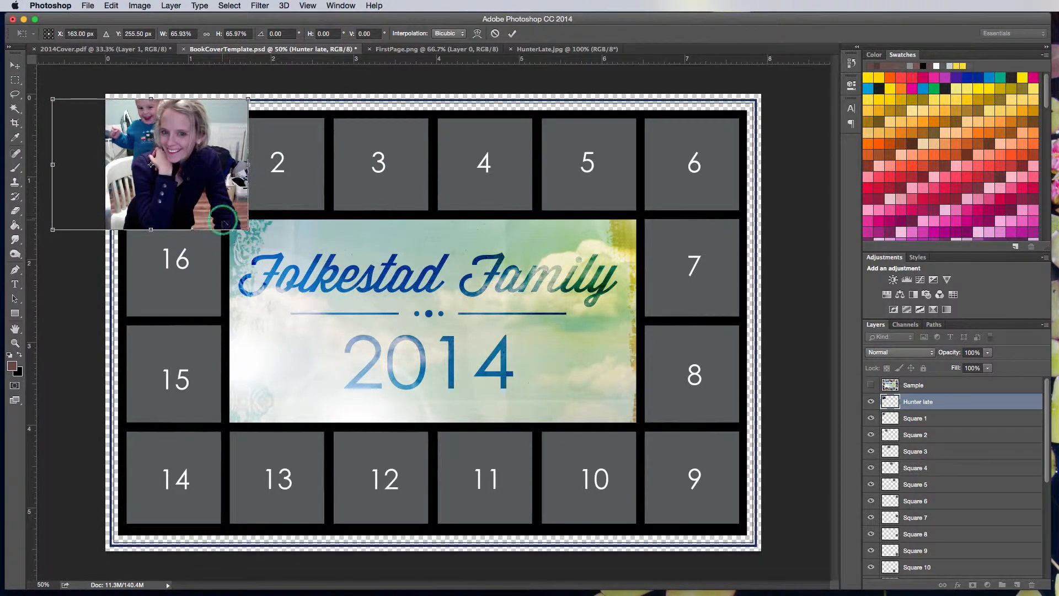
pyautogui.click(111, 5)
pyautogui.click(112, 5)
pyautogui.click(512, 34)
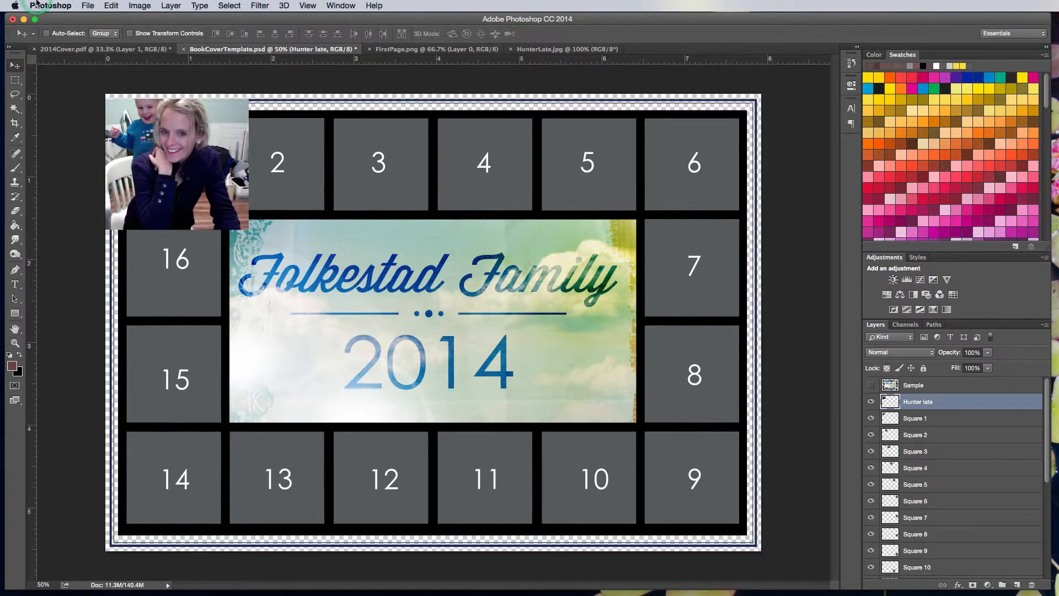
# Shrink the Hunter late photo further with linked proportions to about 90.5% of its current size and commit the transform
pyautogui.click(108, 5)
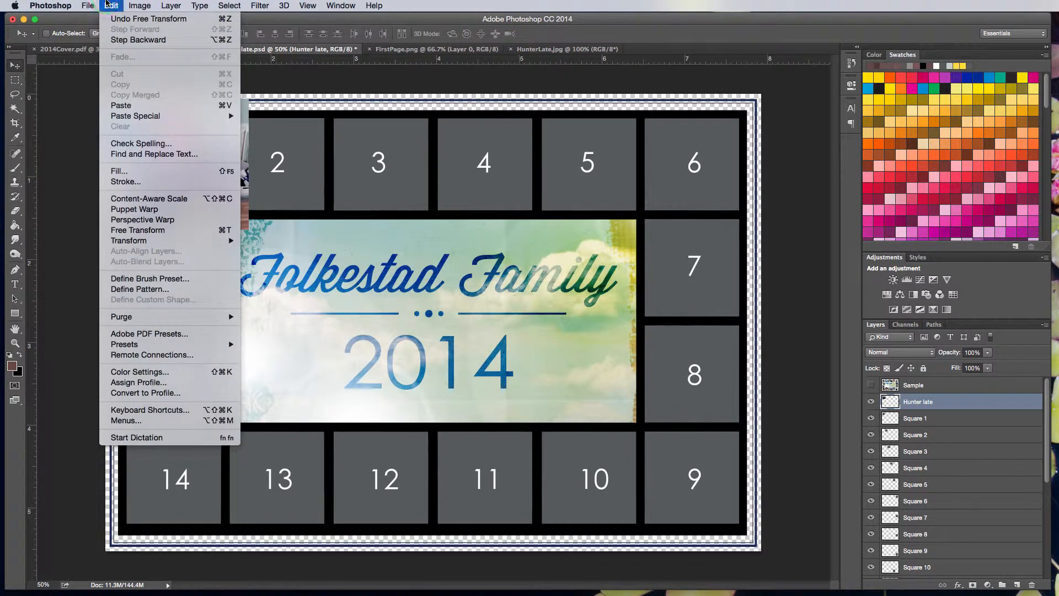
pyautogui.moveTo(139, 4)
pyautogui.moveTo(151, 240)
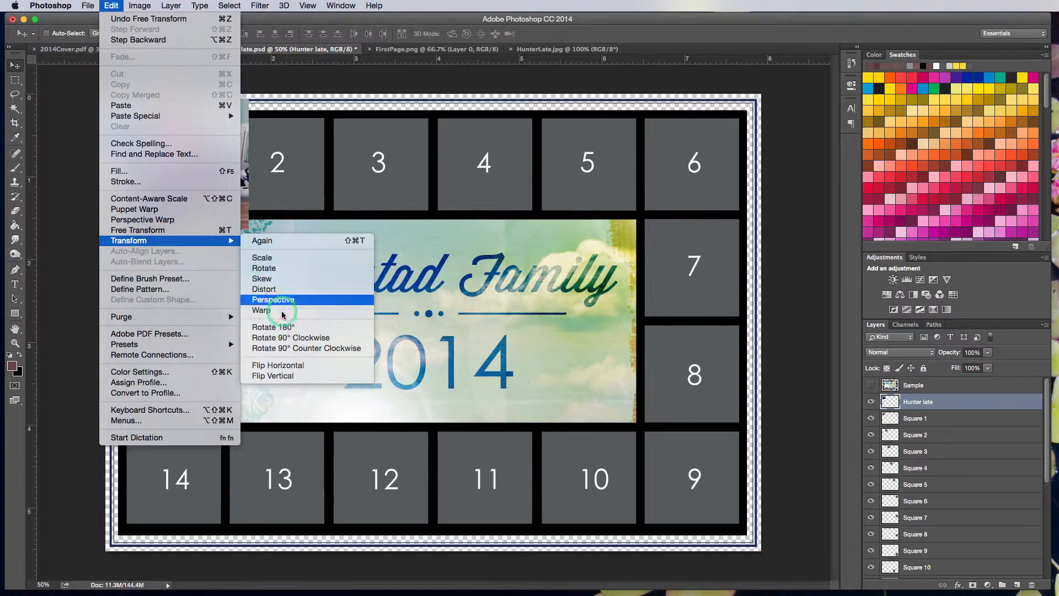
pyautogui.click(165, 232)
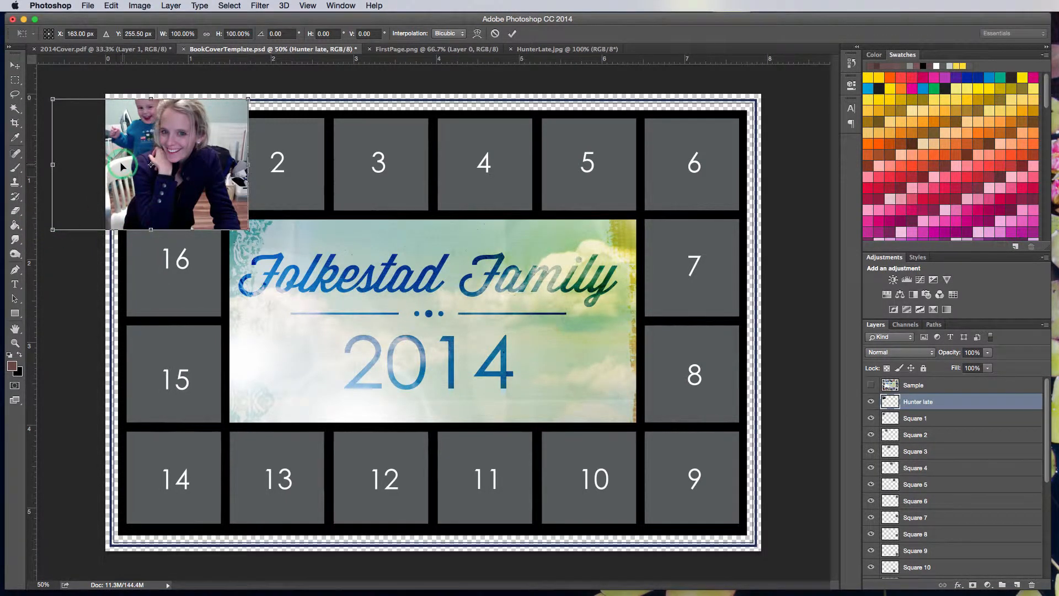
pyautogui.click(207, 35)
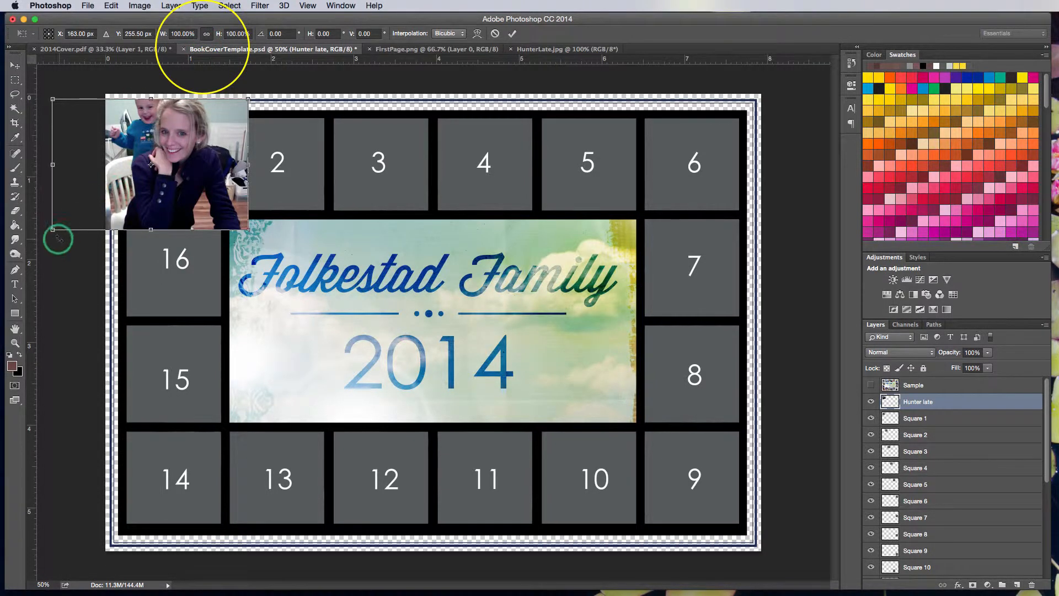
pyautogui.moveTo(51, 229)
pyautogui.mouseDown()
pyautogui.moveTo(78, 217)
pyautogui.moveTo(57, 226)
pyautogui.mouseUp()
pyautogui.click(207, 34)
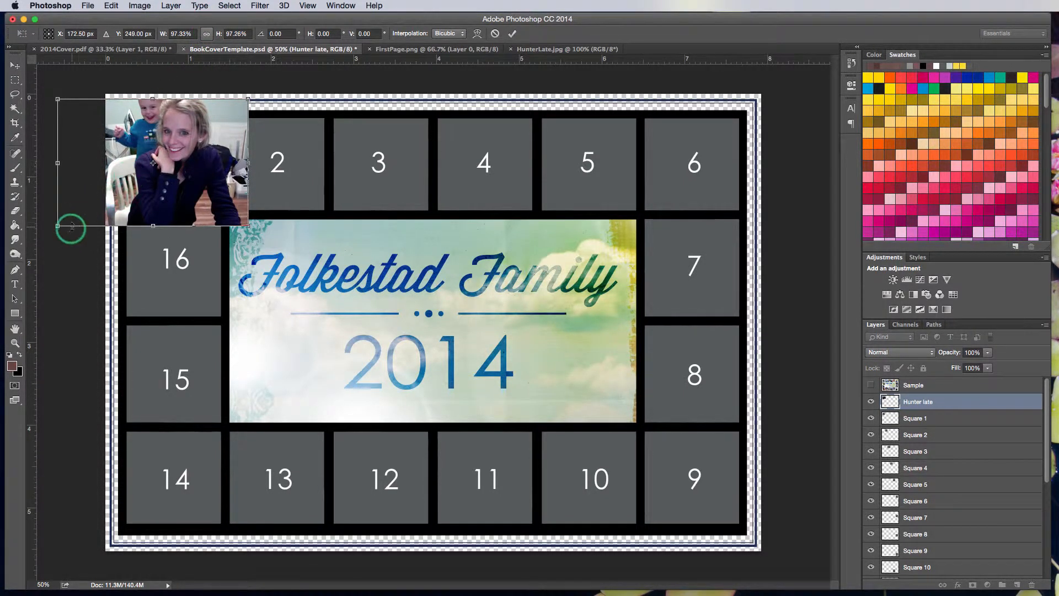
pyautogui.moveTo(58, 228); pyautogui.dragTo(173, 220)
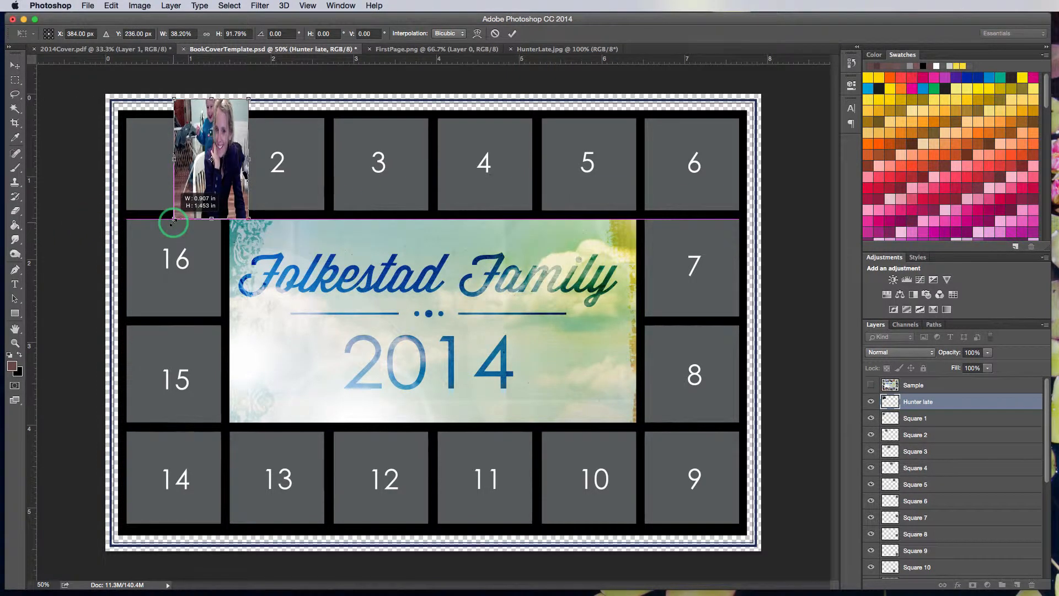
pyautogui.press('super+z')
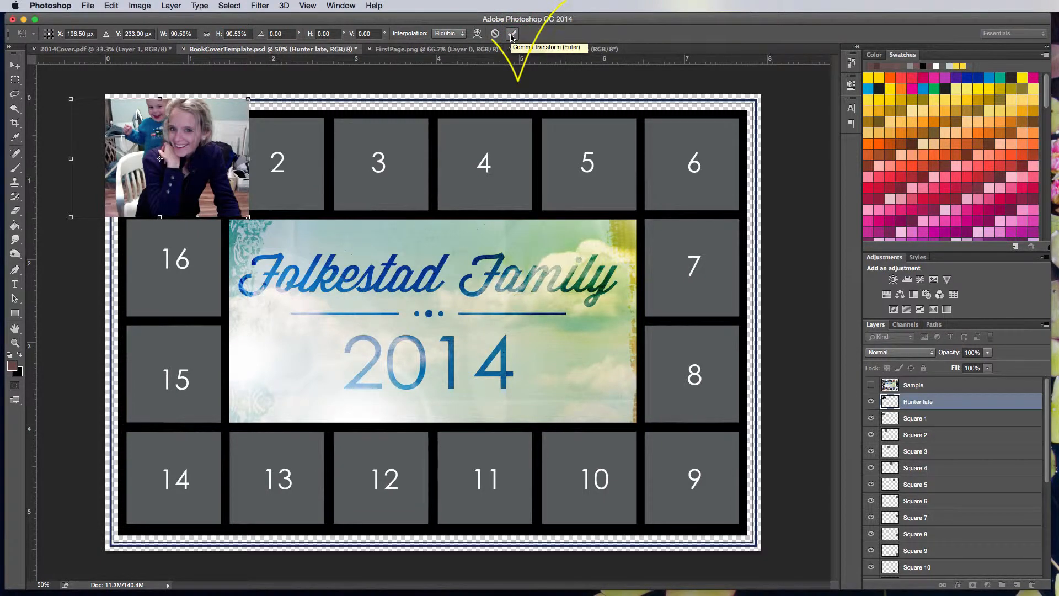
pyautogui.click(511, 35)
# Clip the Hunter late layer to Square 1 and reposition the photo so both faces fit inside the square
pyautogui.click(170, 6)
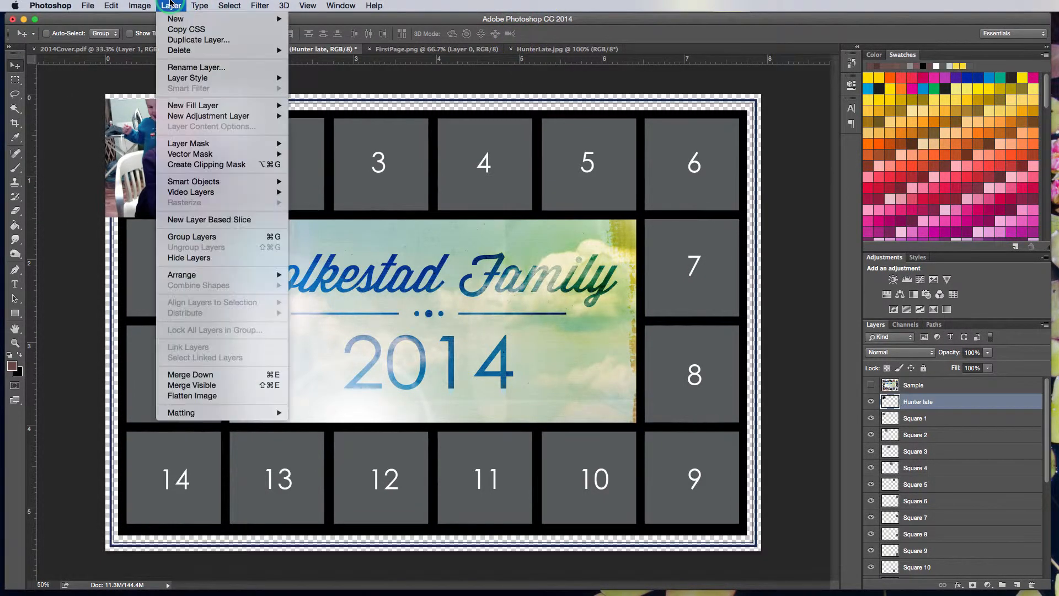
pyautogui.click(233, 164)
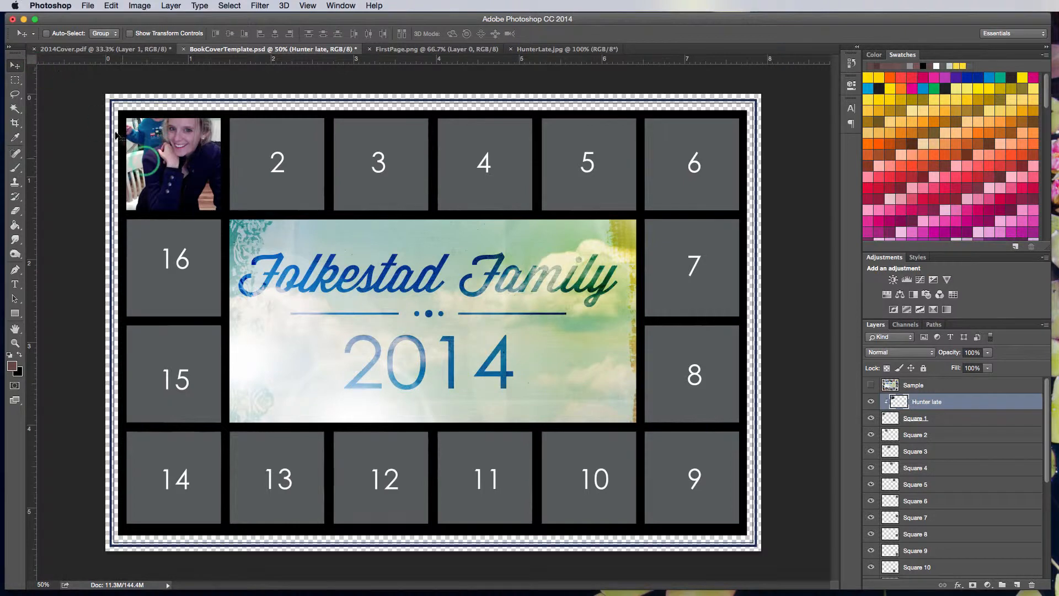
pyautogui.moveTo(158, 184); pyautogui.dragTo(169, 169)
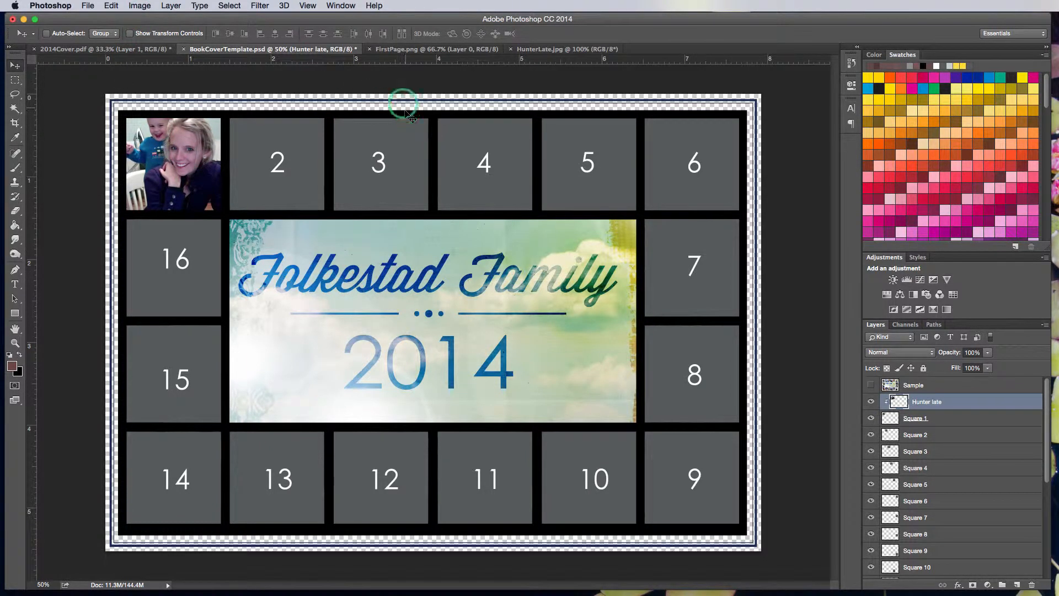
# Open the photo DSC_0627-Edit.jpg from Documents > FamilyAlbums > 2014 > FavoritePics
pyautogui.click(88, 5)
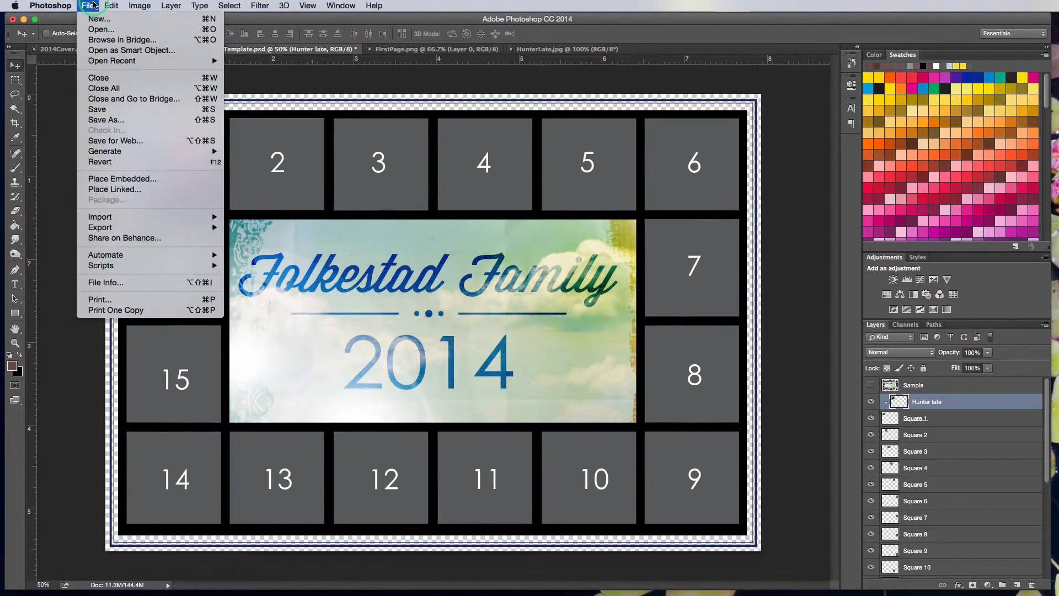
pyautogui.click(99, 30)
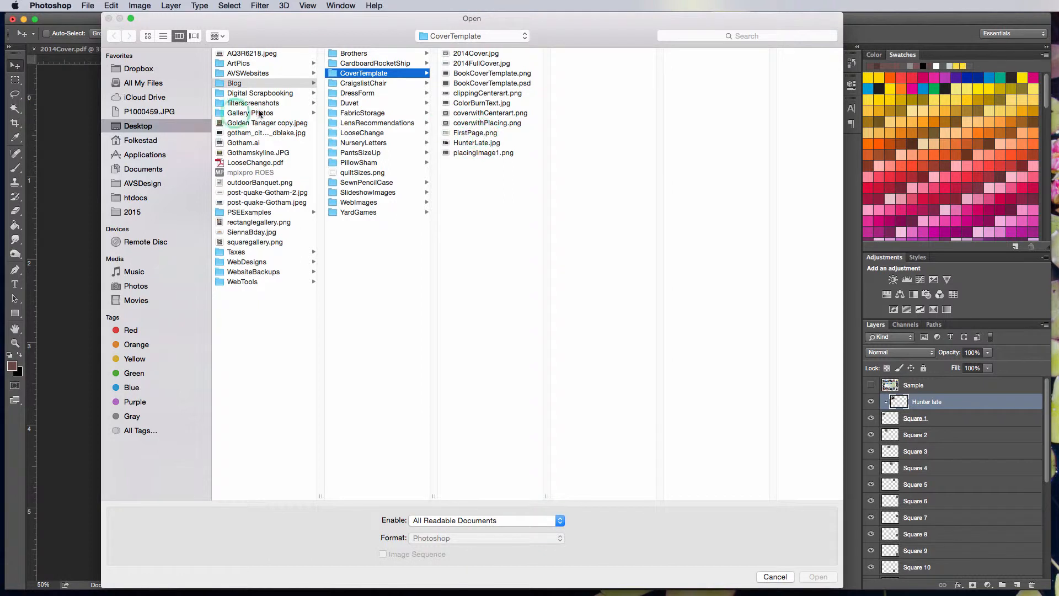
pyautogui.click(143, 169)
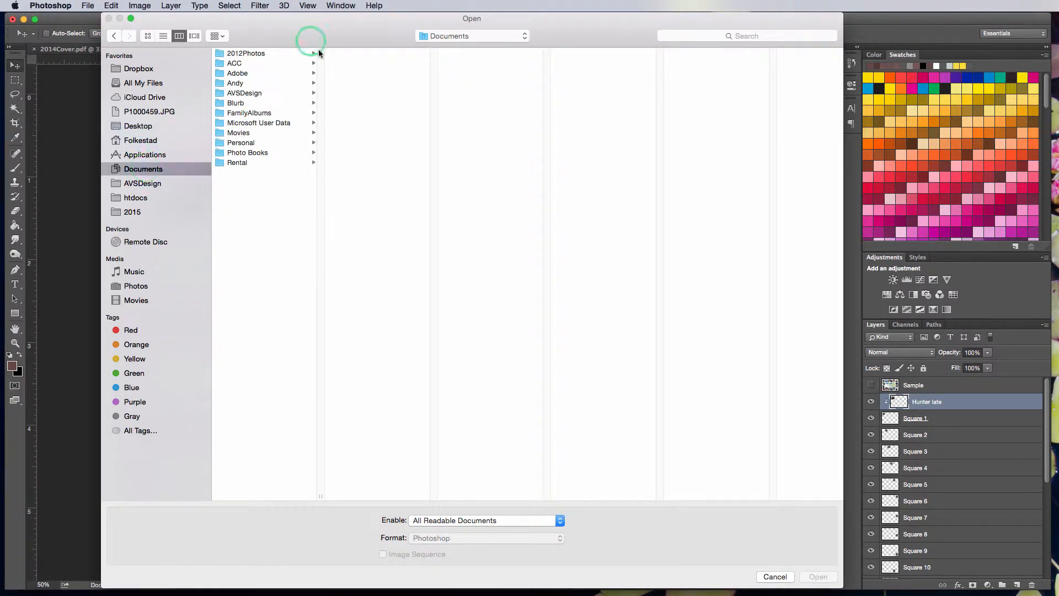
pyautogui.click(239, 113)
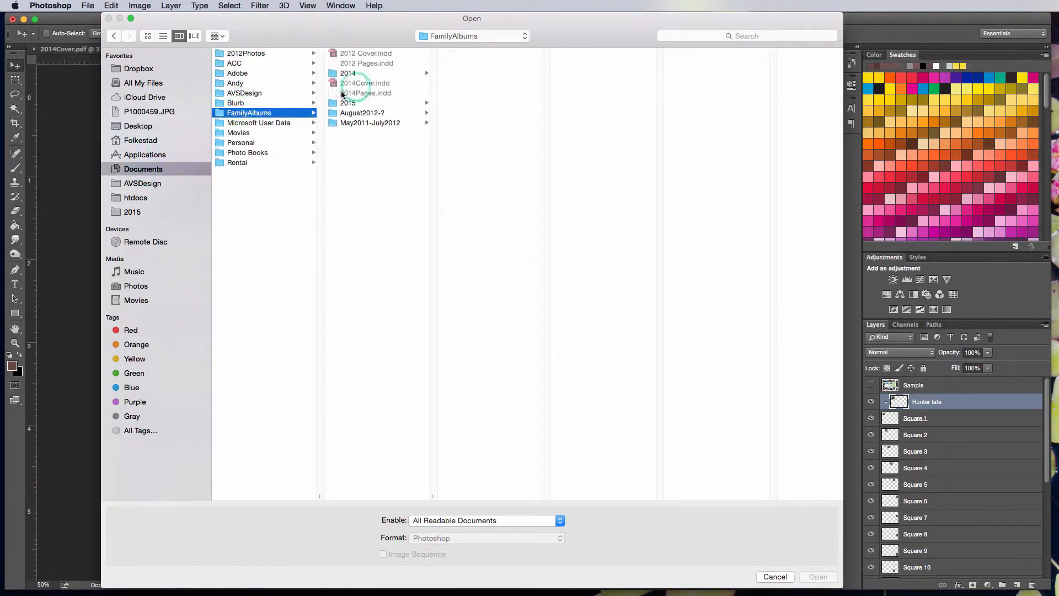
pyautogui.click(349, 72)
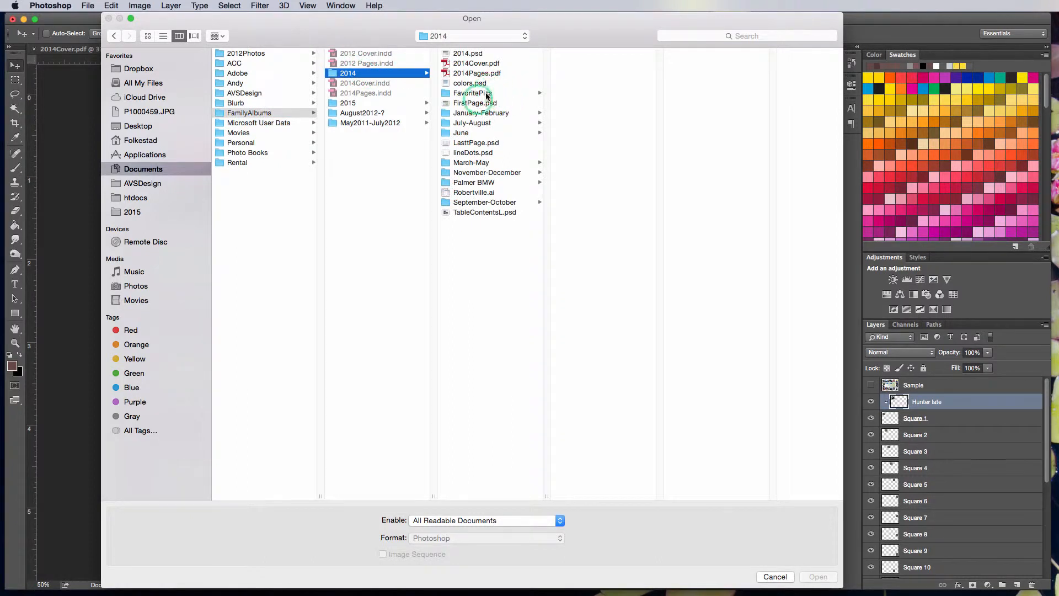
pyautogui.click(467, 94)
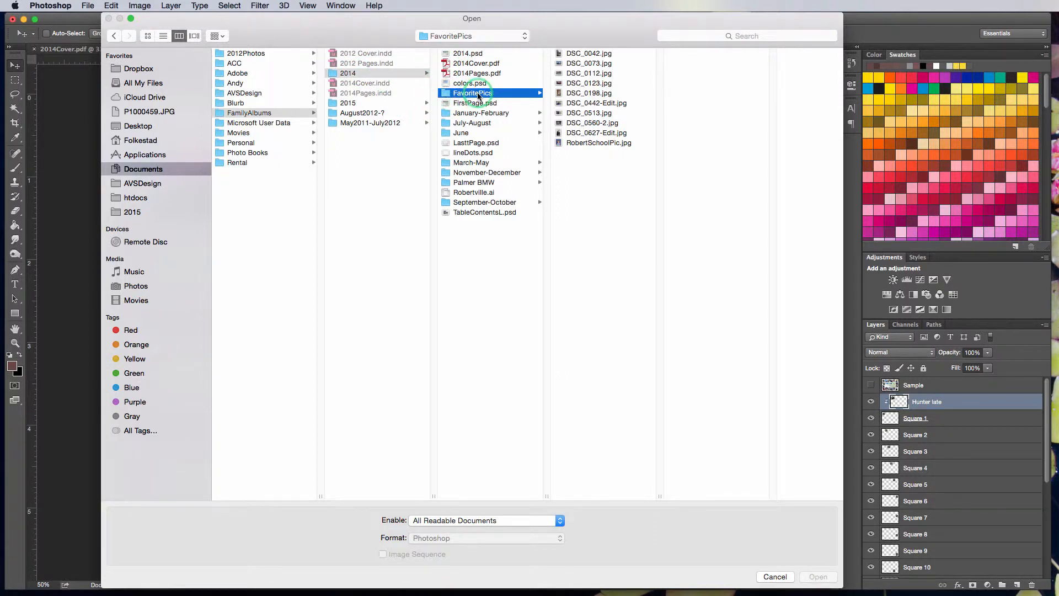
pyautogui.click(575, 64)
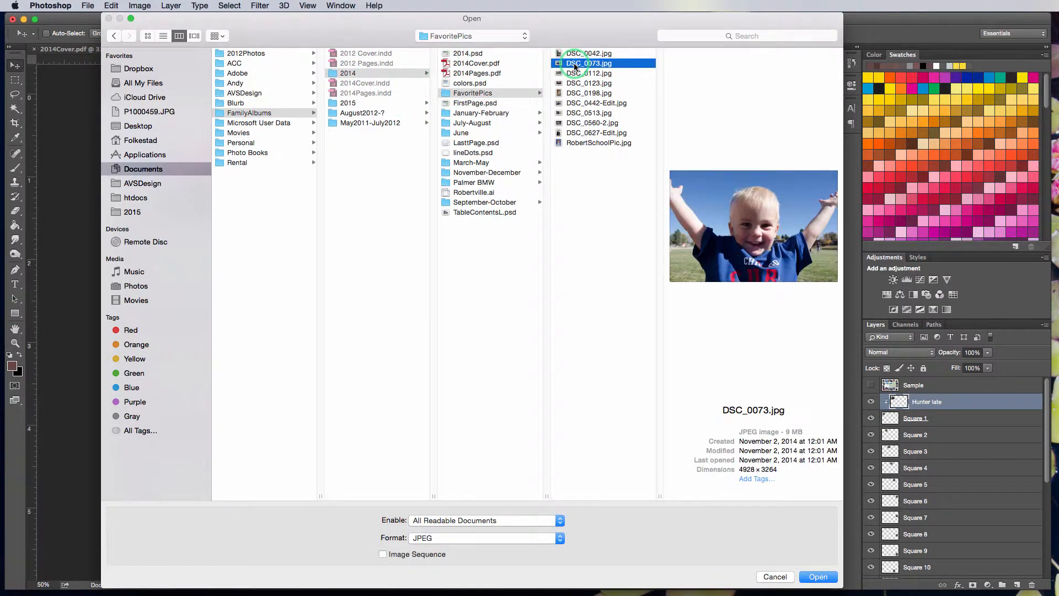
pyautogui.click(578, 123)
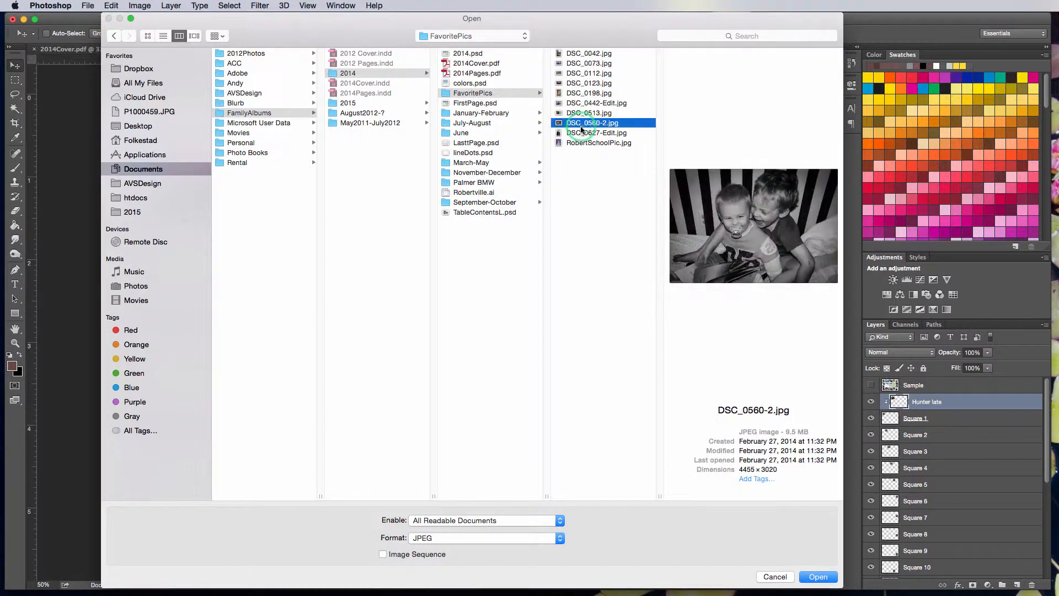
pyautogui.click(584, 133)
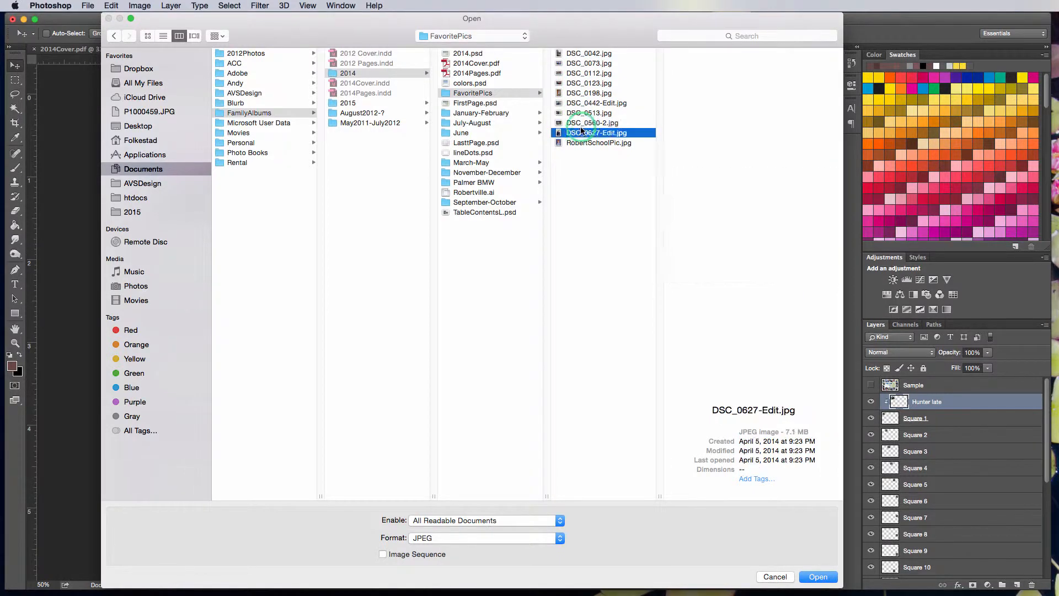
pyautogui.click(817, 576)
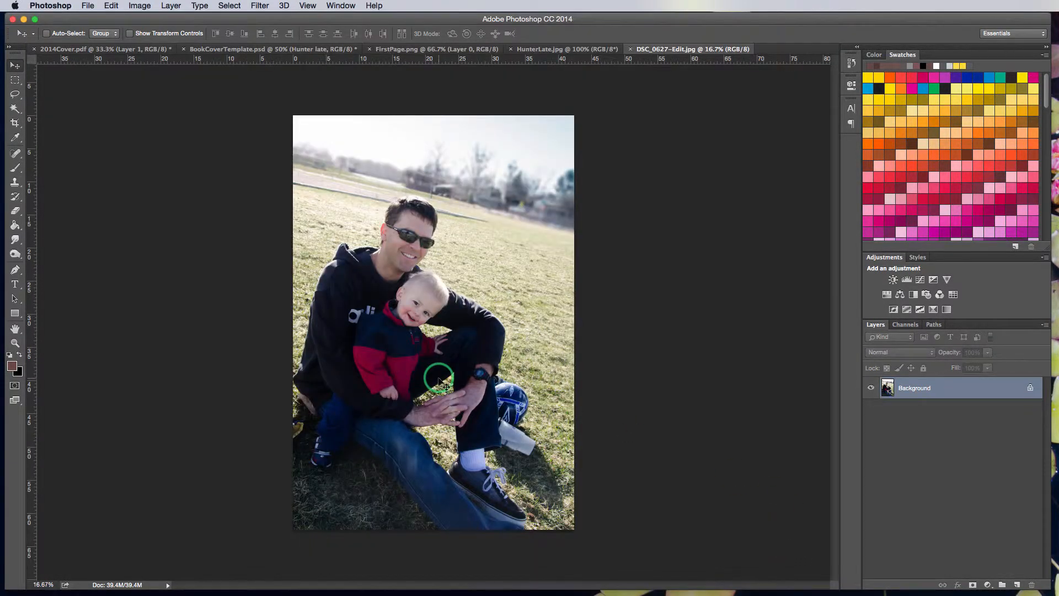
# Copy the whole DSC_0627-Edit.jpg photo into BookCoverTemplate.psd and place its layer directly above Square 2
pyautogui.press('super+a')
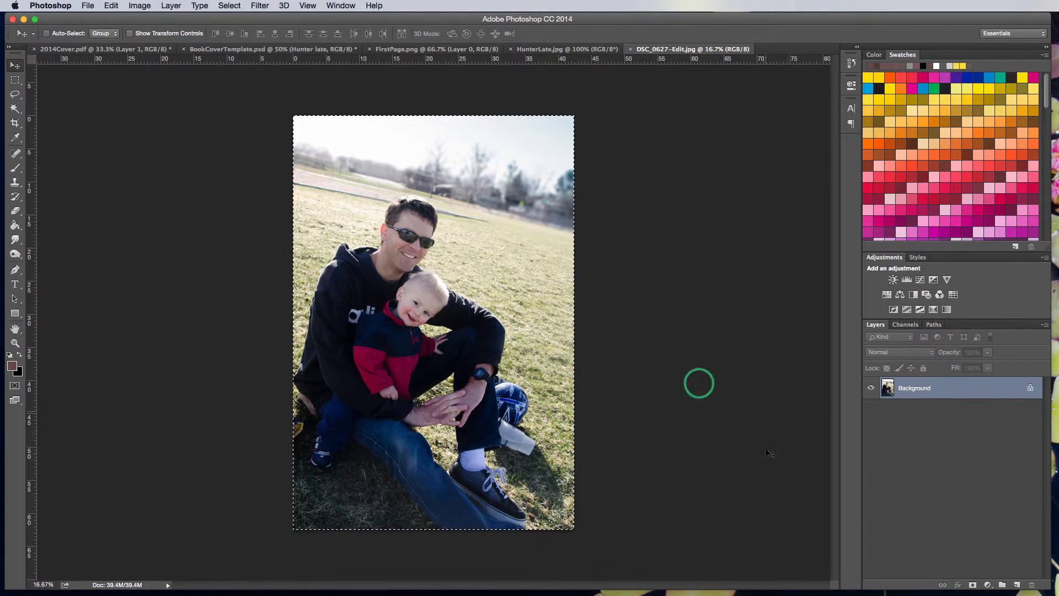
pyautogui.click(225, 53)
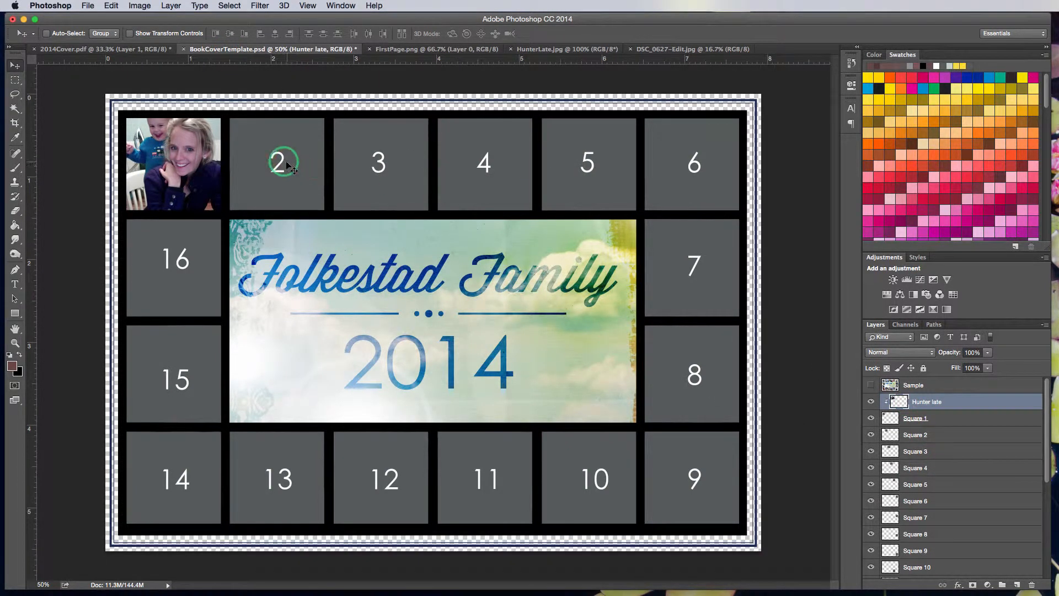
pyautogui.press('super+v')
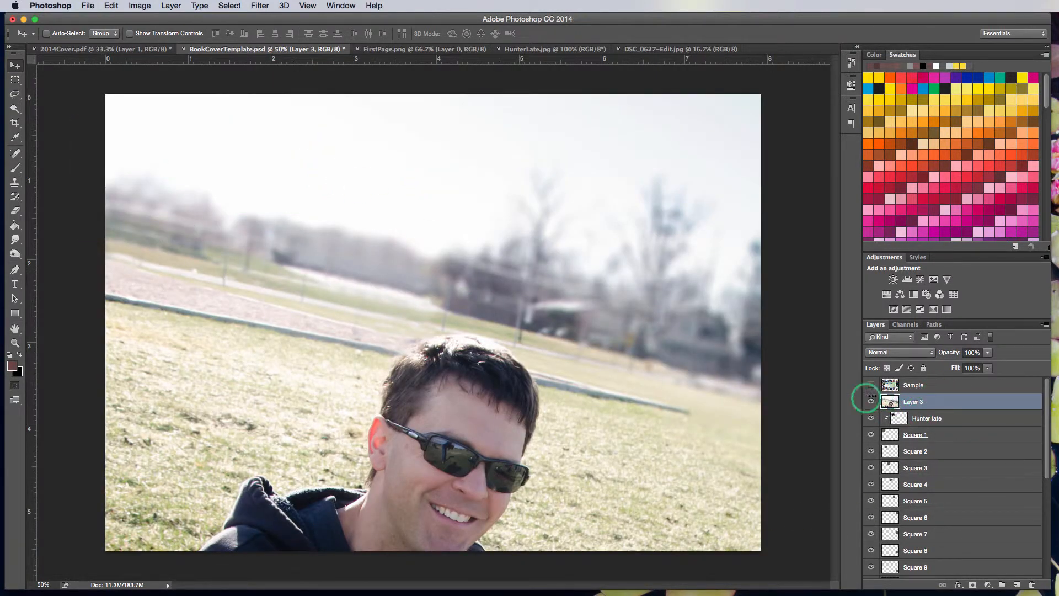
pyautogui.click(912, 402)
pyautogui.moveTo(913, 402); pyautogui.dragTo(915, 439)
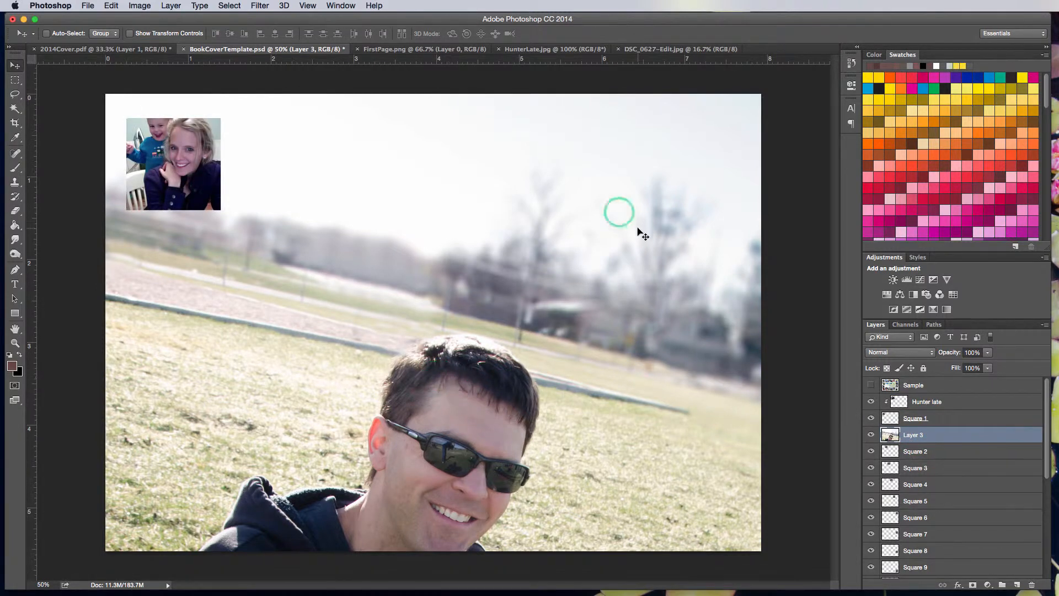
# Free-transform the pasted photo with width and height linked, setting its scale to 20%
pyautogui.press('super+t')
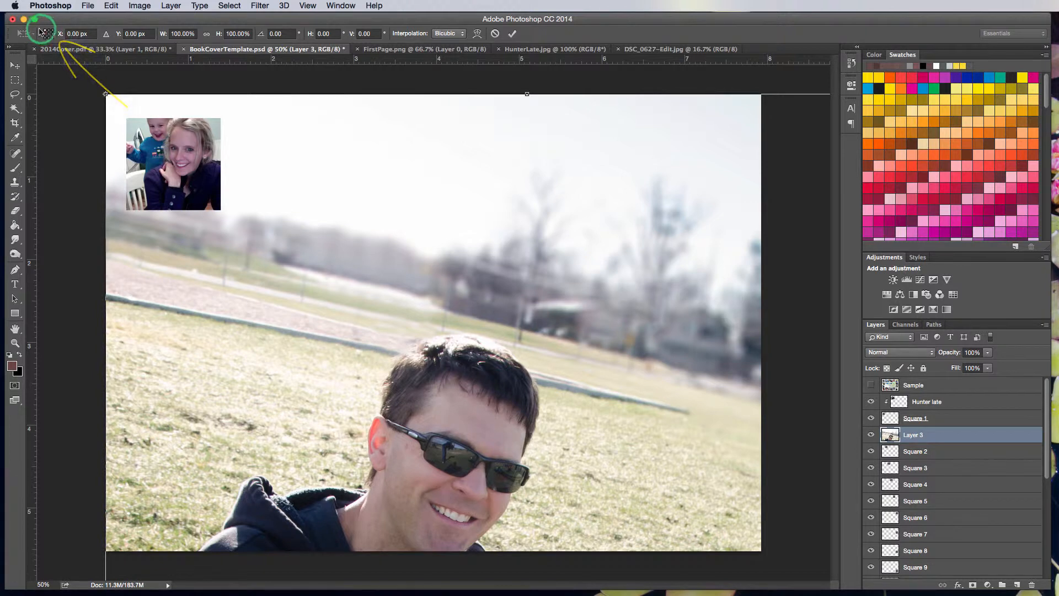
pyautogui.click(207, 36)
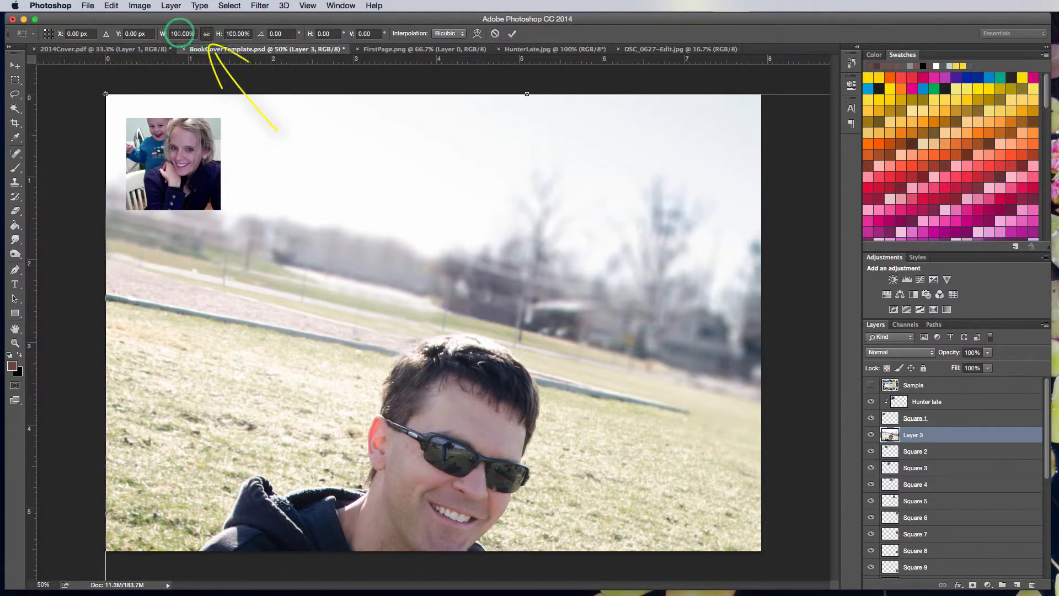
pyautogui.click(170, 34)
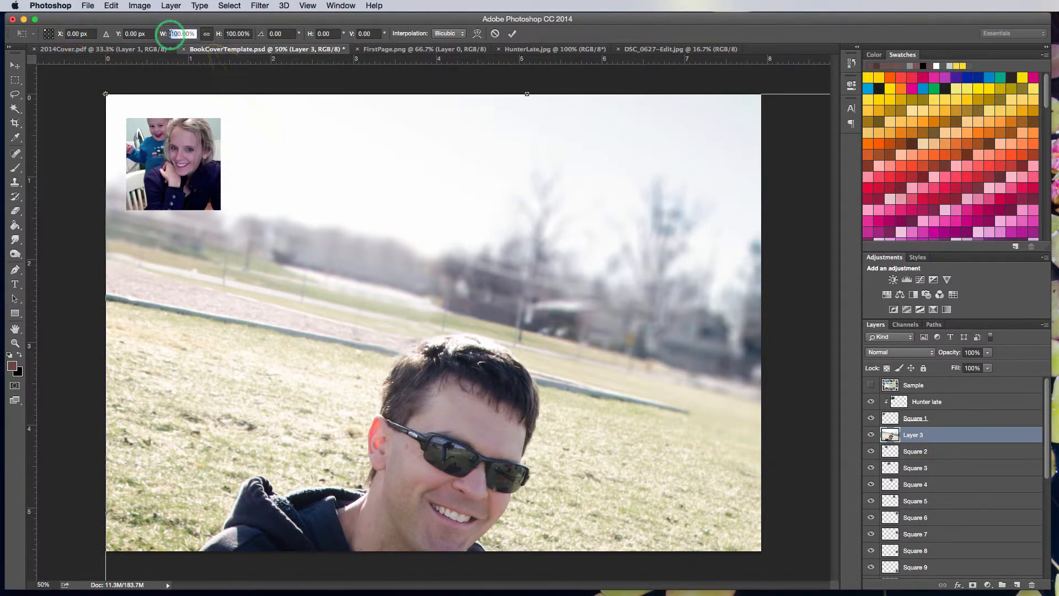
pyautogui.write('20')
pyautogui.press('Return')
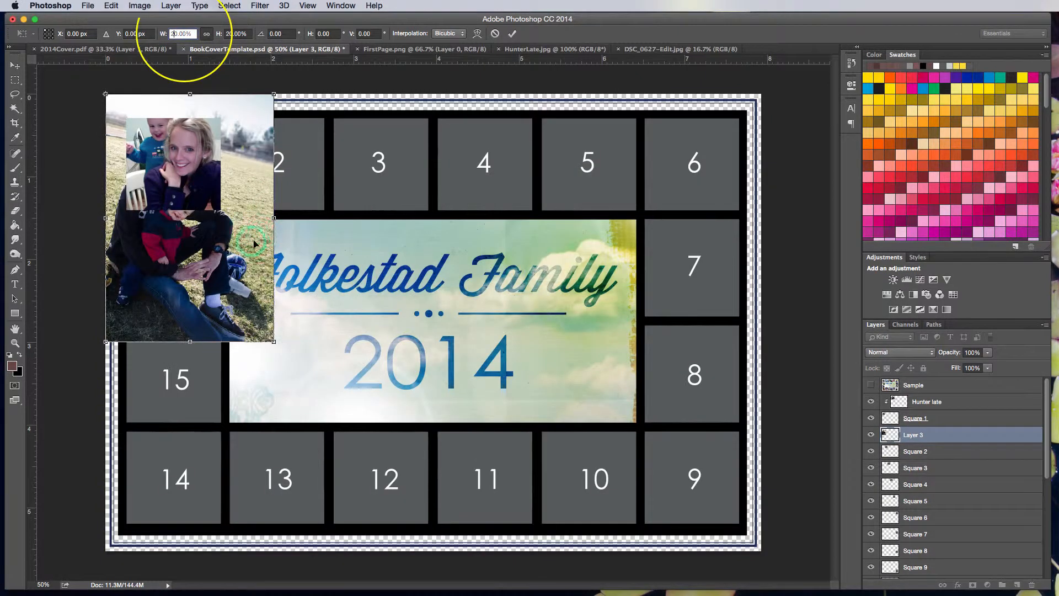
# Move the pasted photo over Square 2, shrink it proportionally to about 17.3%, and commit the transform
pyautogui.moveTo(183, 261); pyautogui.dragTo(290, 240)
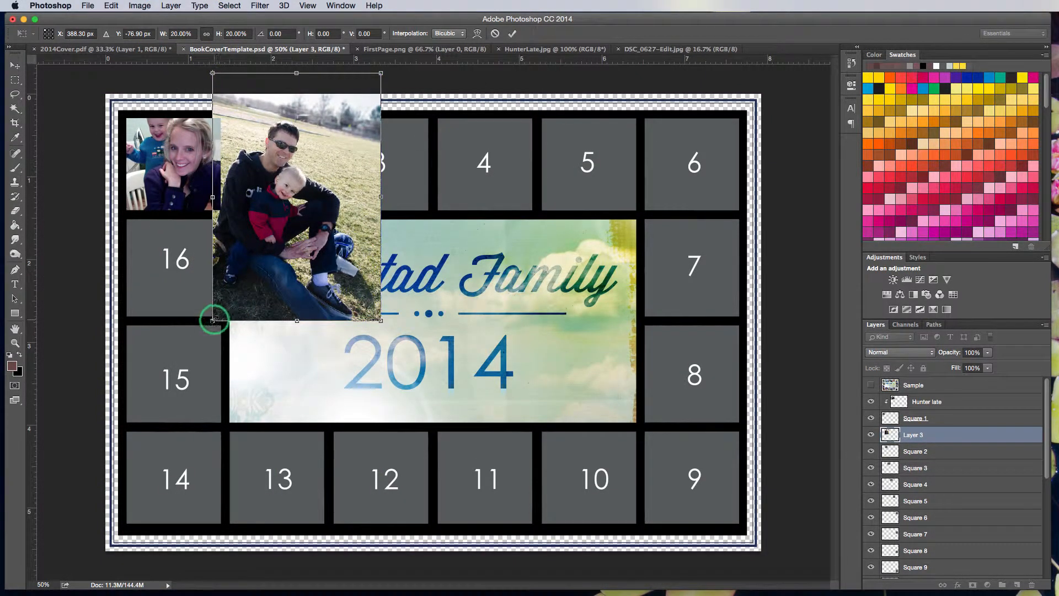
pyautogui.moveTo(213, 320); pyautogui.dragTo(237, 289)
pyautogui.moveTo(284, 253); pyautogui.dragTo(265, 268)
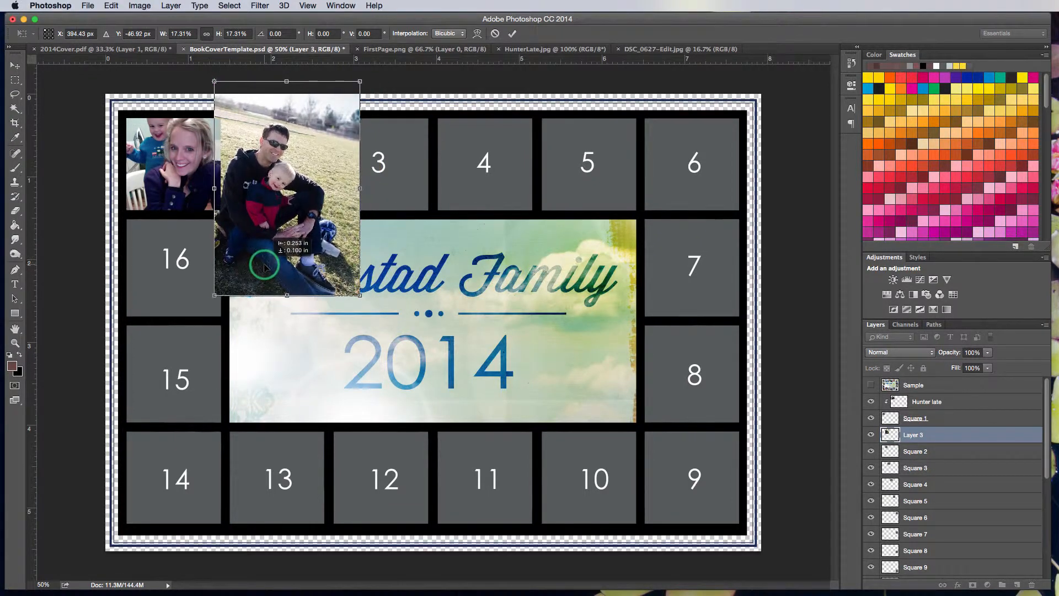
pyautogui.click(512, 34)
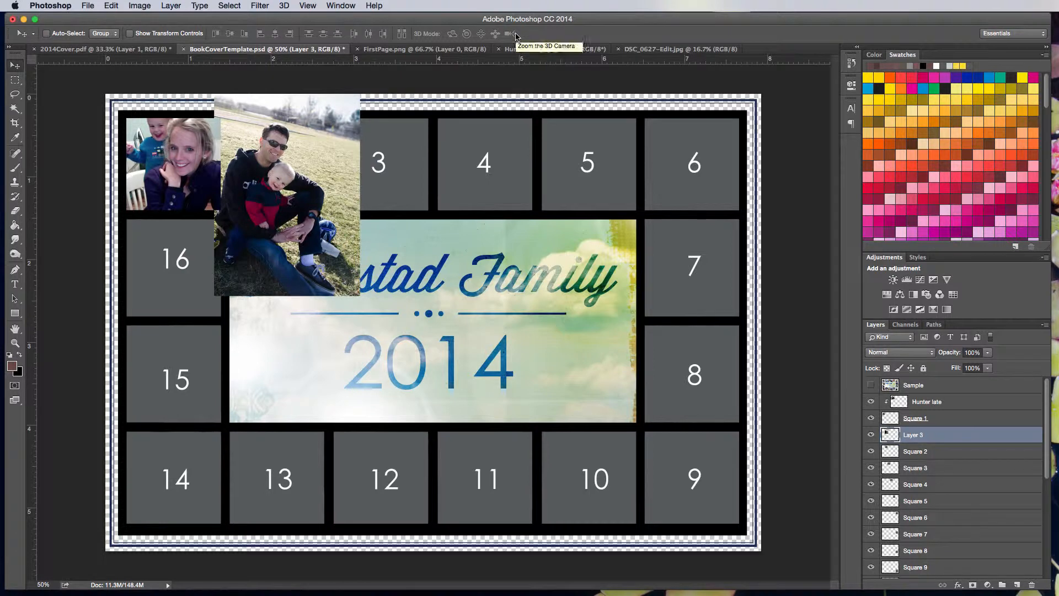
# Clip the photo layer to Square 2 with a clipping mask and reposition the photo inside the square
pyautogui.click(110, 6)
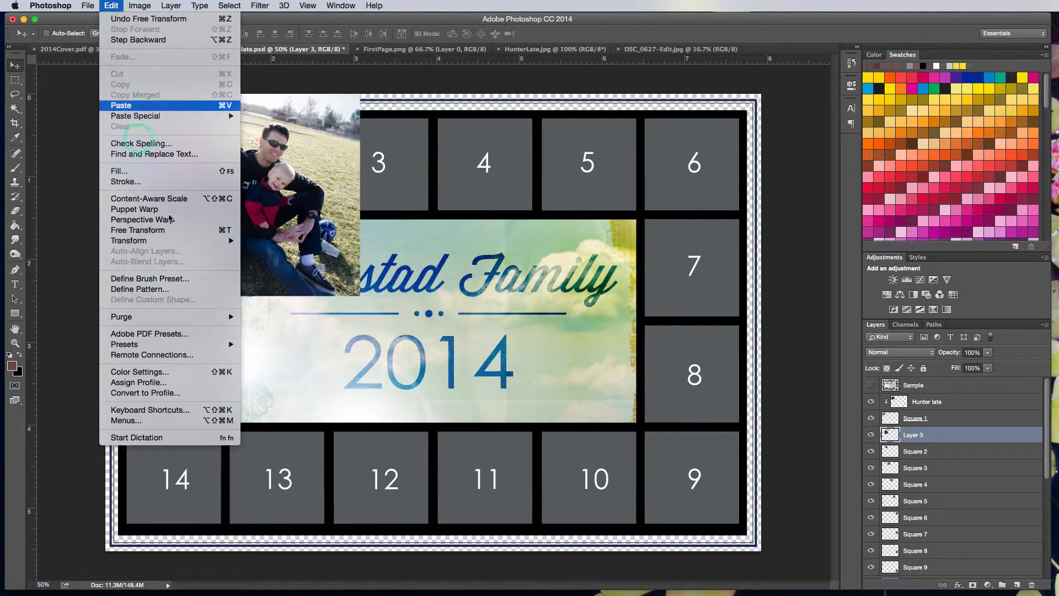
pyautogui.click(160, 6)
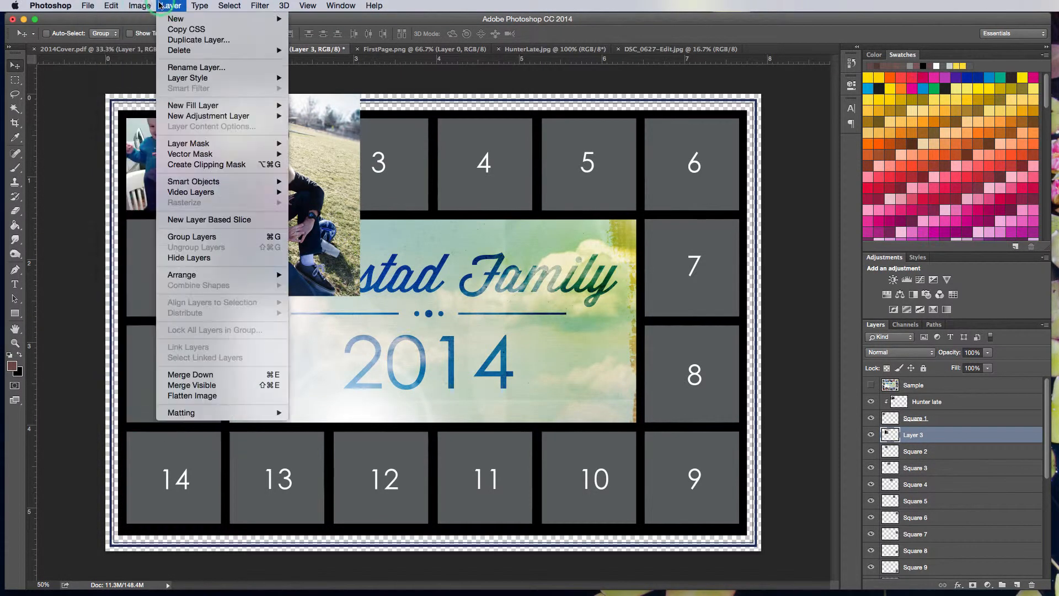
pyautogui.click(208, 174)
pyautogui.click(170, 5)
pyautogui.click(204, 155)
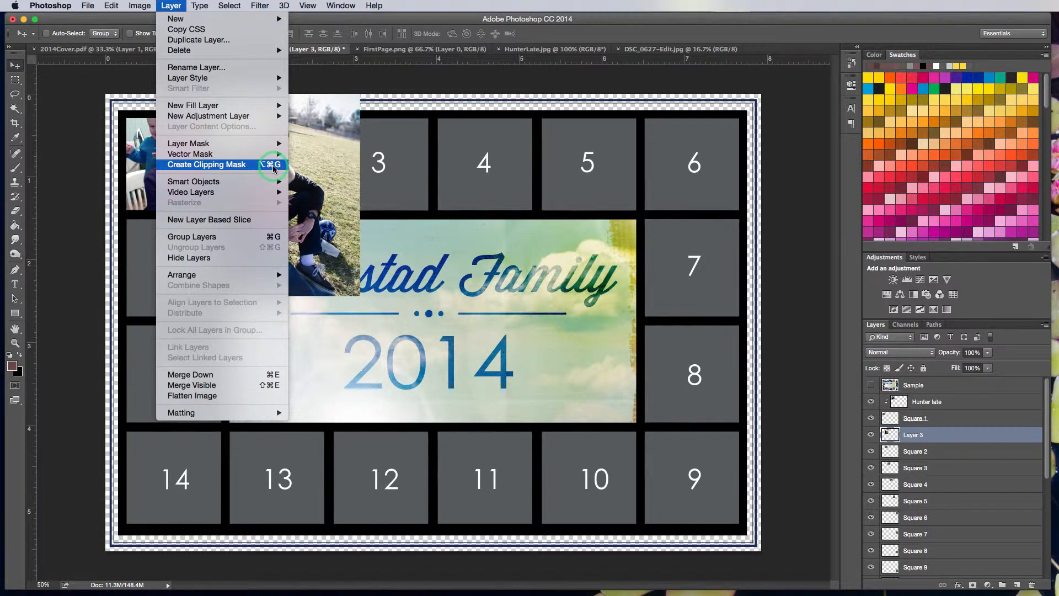
pyautogui.click(274, 168)
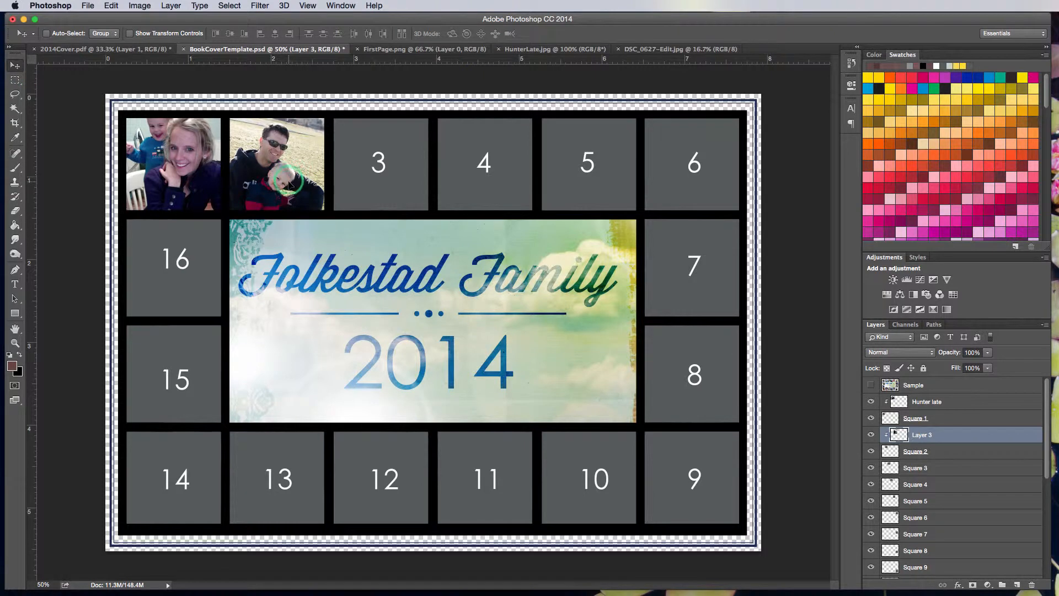
pyautogui.moveTo(290, 184); pyautogui.dragTo(293, 180)
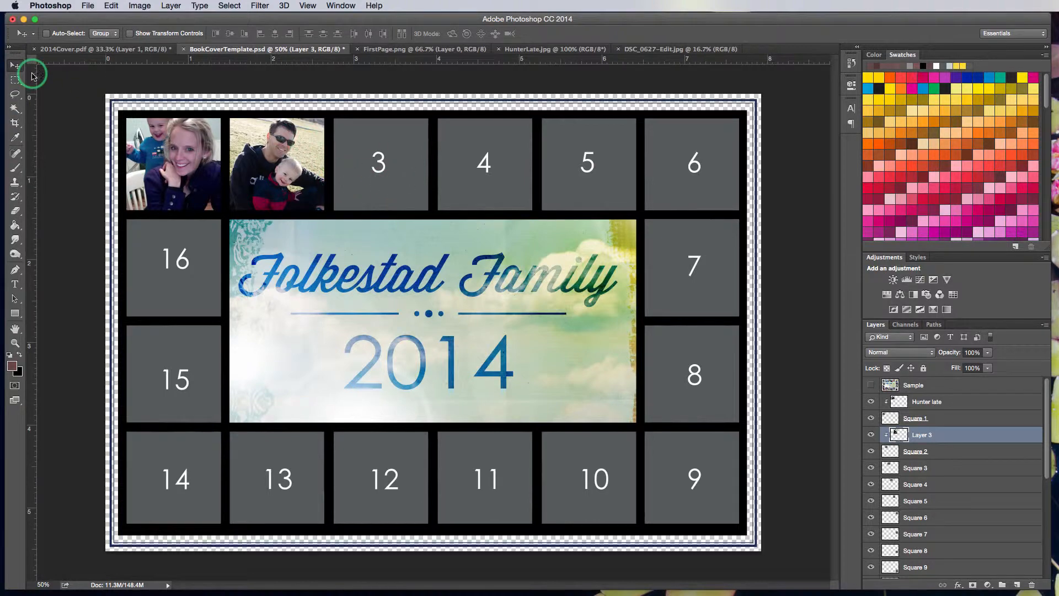
# View the finished collage in 2014Cover.pdf at 50% zoom, and select the BackgroundPaper layer in BookCoverTemplate.psd
pyautogui.click(65, 50)
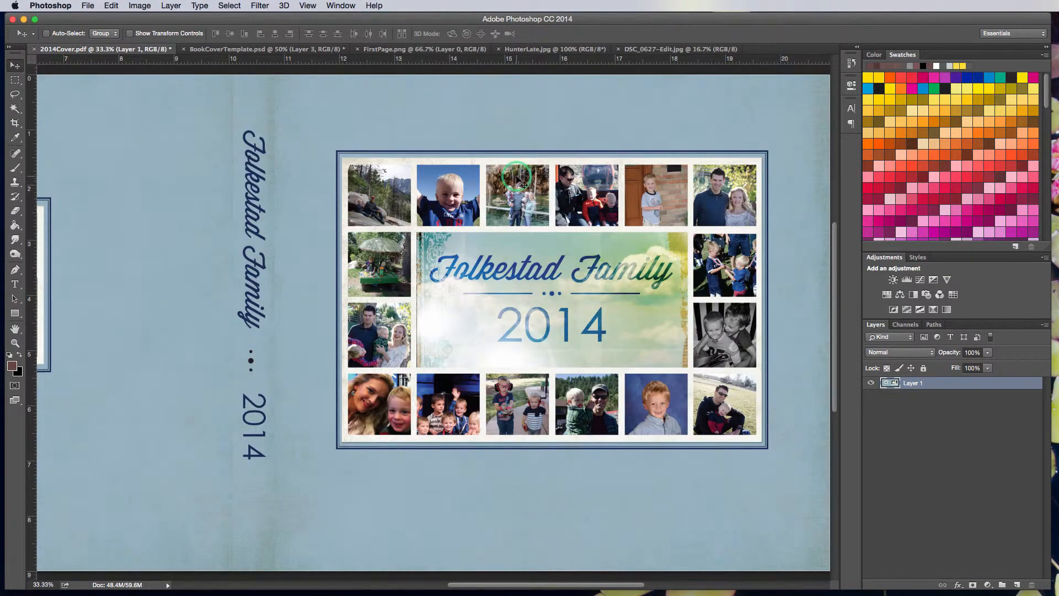
pyautogui.press('super+equal')
pyautogui.moveTo(597, 227); pyautogui.dragTo(303, 214)
pyautogui.moveTo(237, 177); pyautogui.dragTo(360, 216)
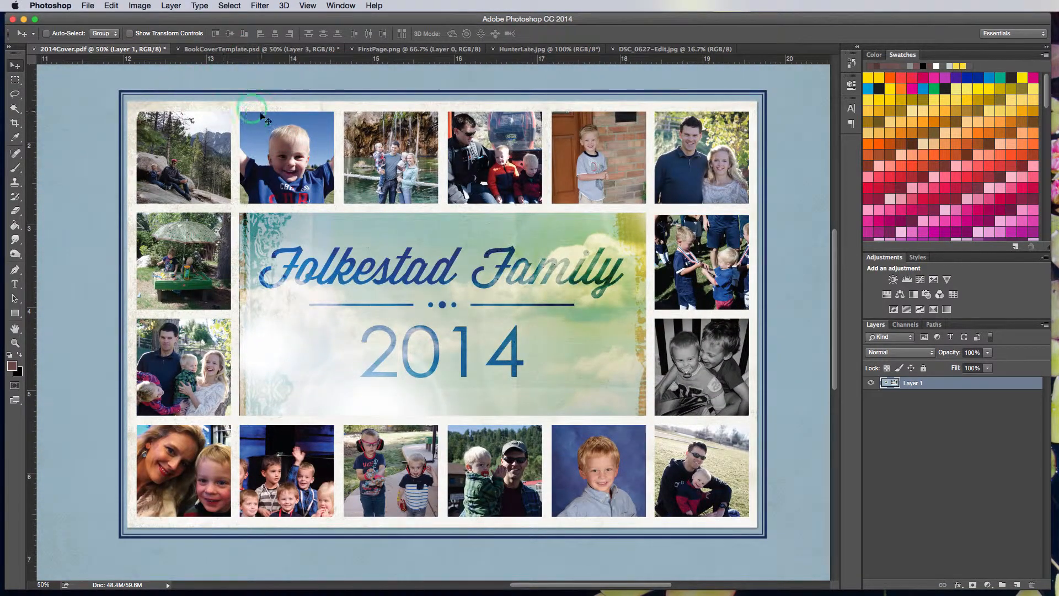
pyautogui.click(281, 49)
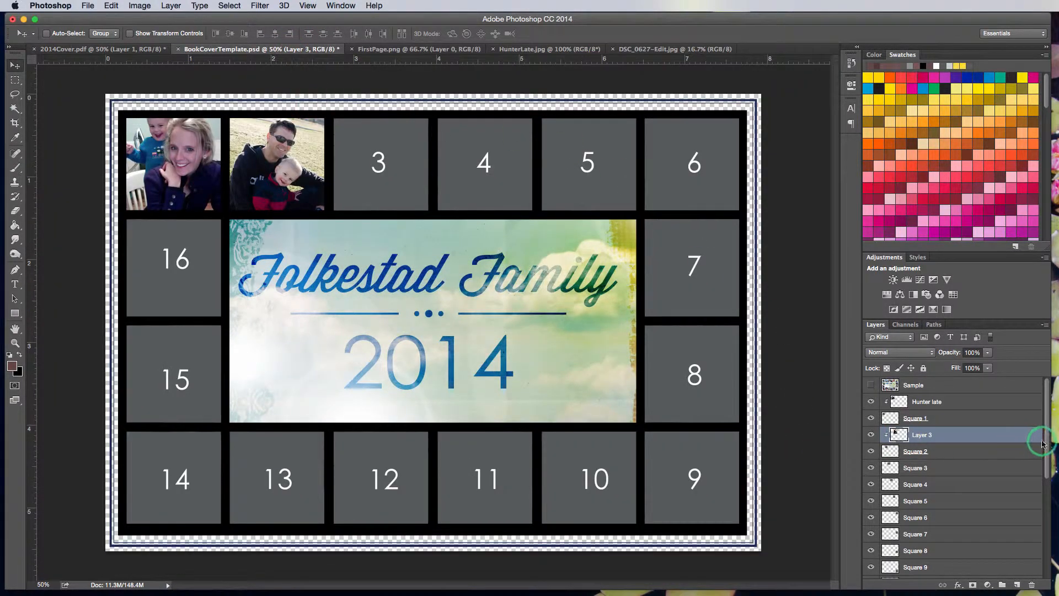
pyautogui.scroll(-1, 1047, 446)
pyautogui.moveTo(1047, 446); pyautogui.dragTo(1056, 543)
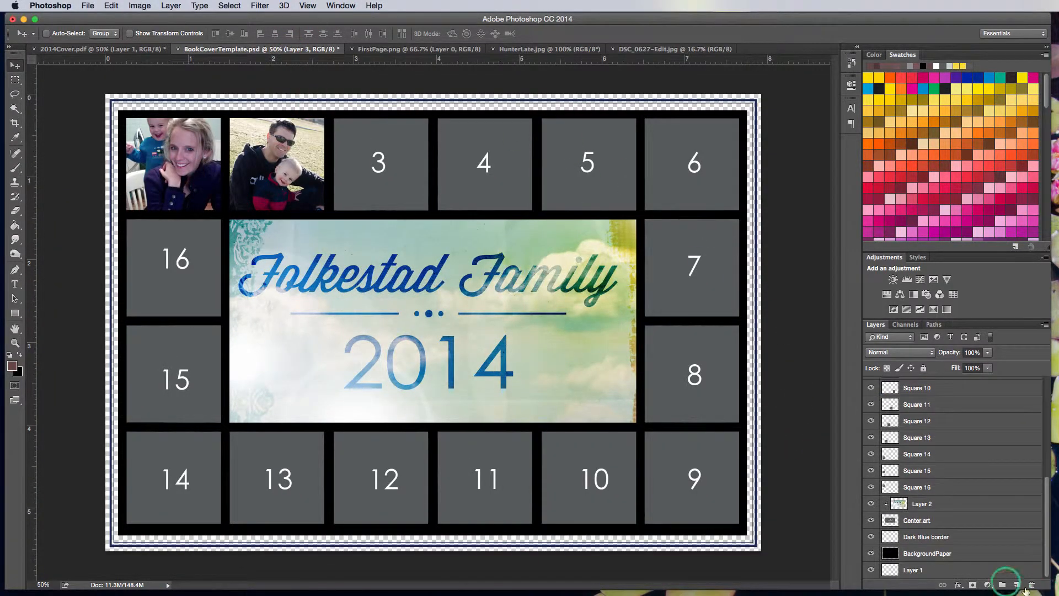
pyautogui.click(894, 553)
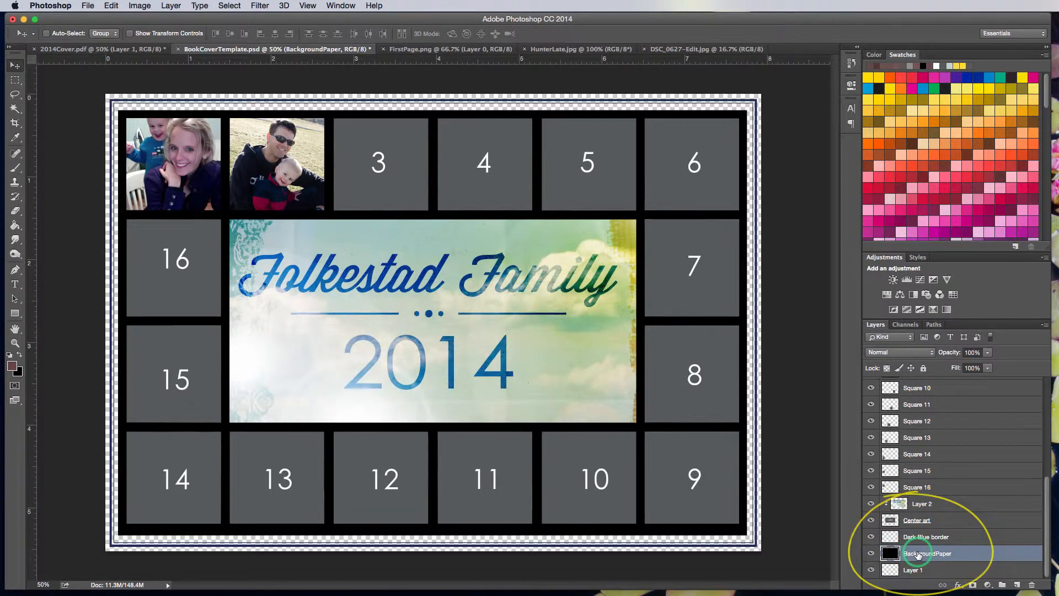
# Open the paper texture KPertiet_BerksLaneSolids-4.jpg from Desktop > Digital Scrapbooking > Papers > BerksLaneSolids
pyautogui.click(88, 5)
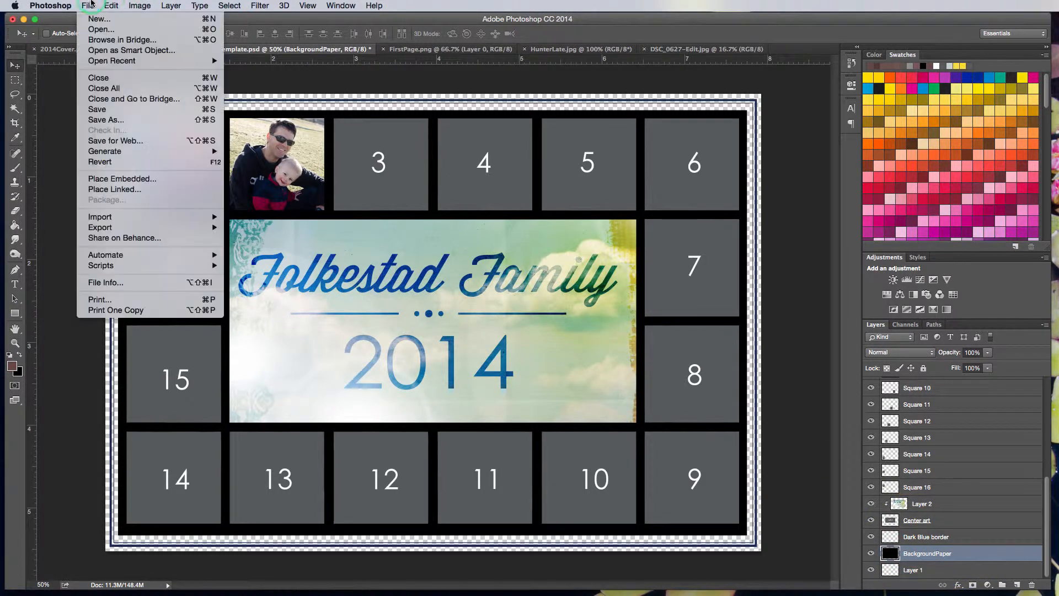
pyautogui.click(93, 31)
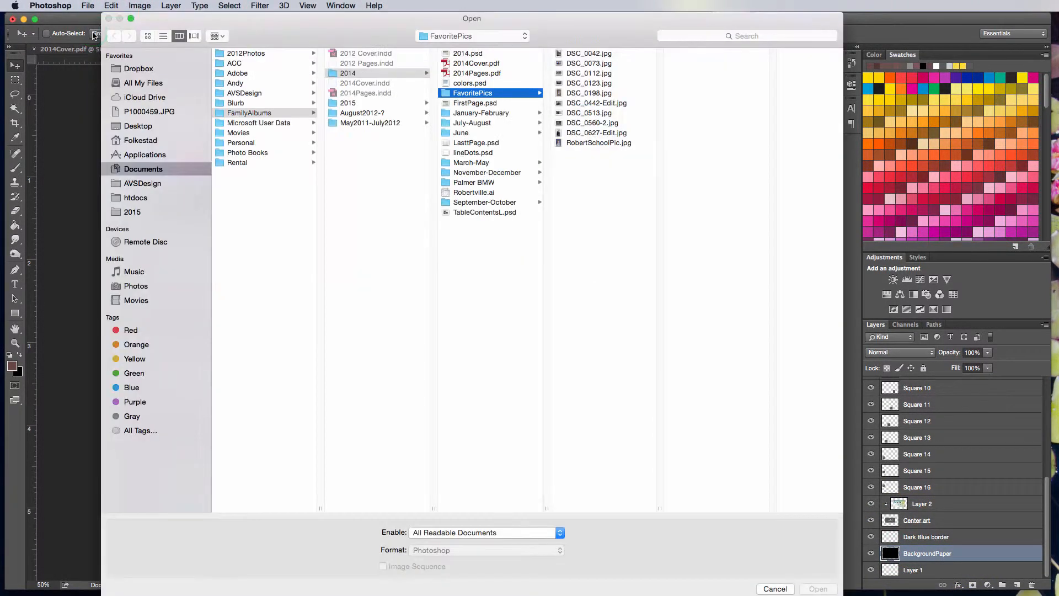
pyautogui.click(142, 131)
pyautogui.click(270, 93)
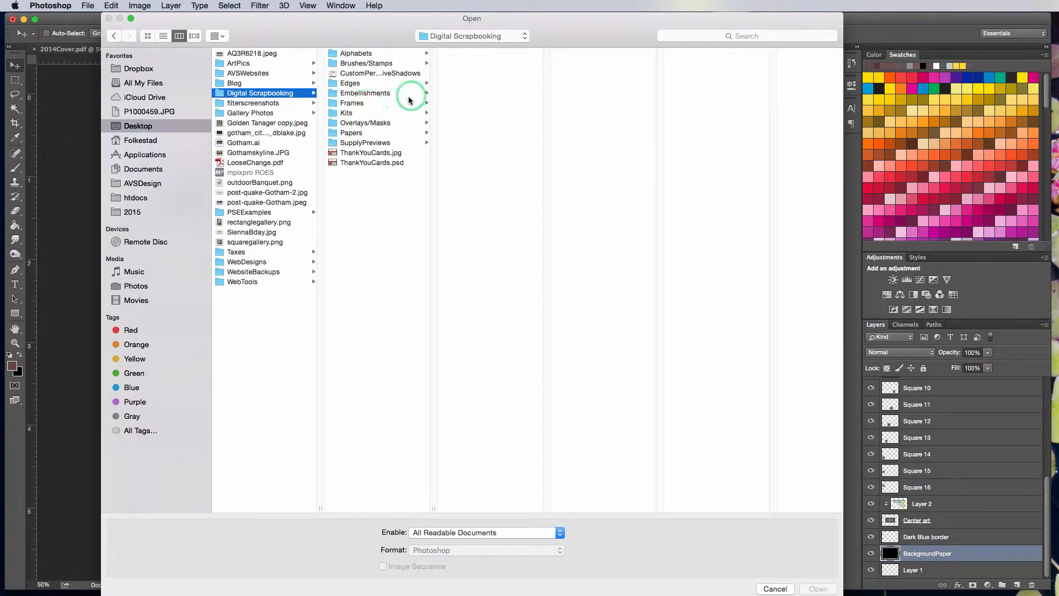
pyautogui.click(353, 133)
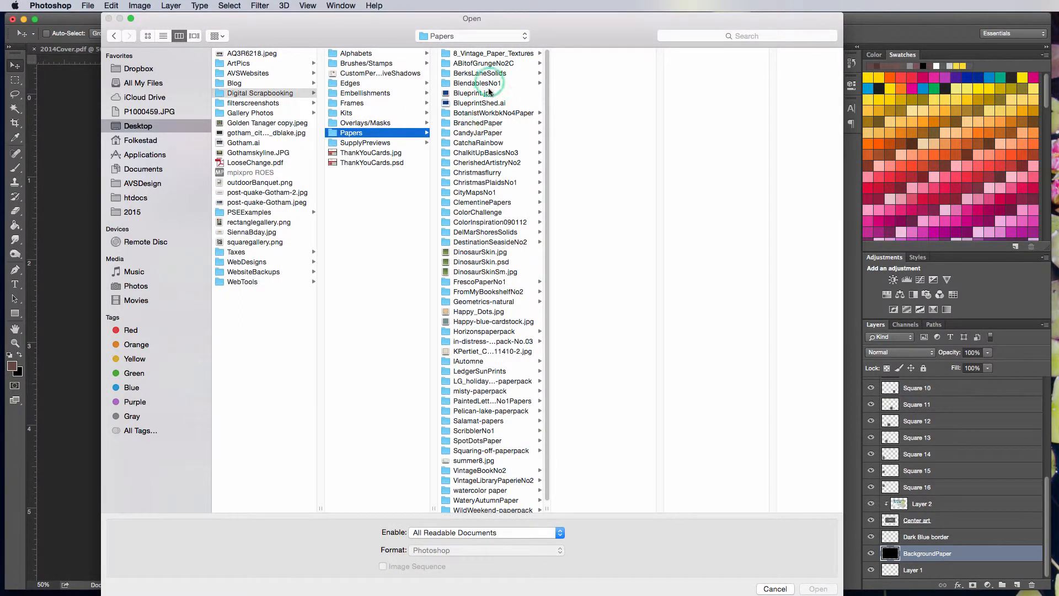
pyautogui.click(479, 73)
pyautogui.click(576, 54)
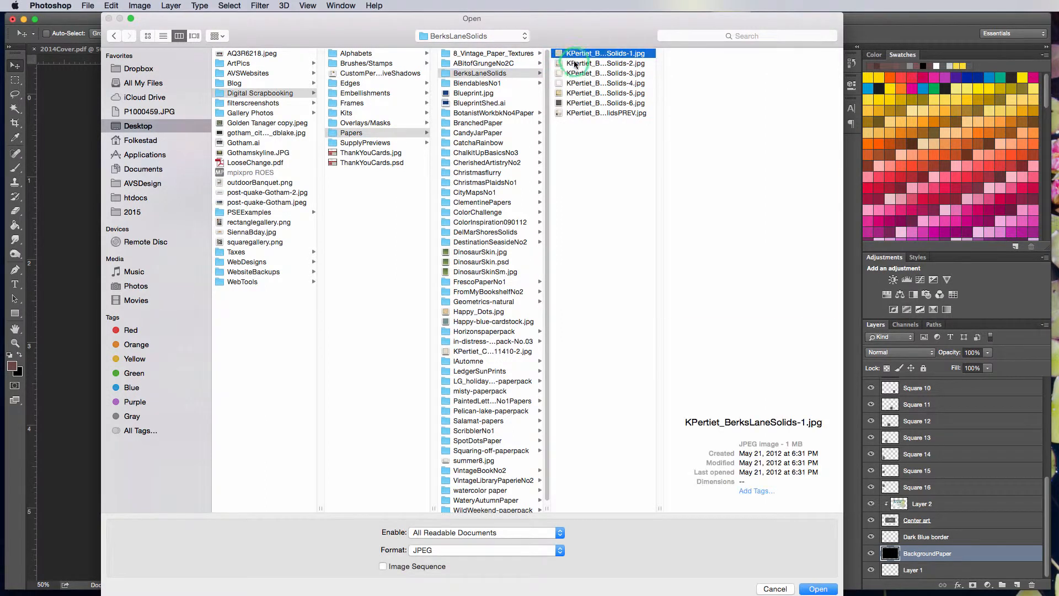
pyautogui.click(575, 63)
pyautogui.click(578, 73)
pyautogui.click(580, 84)
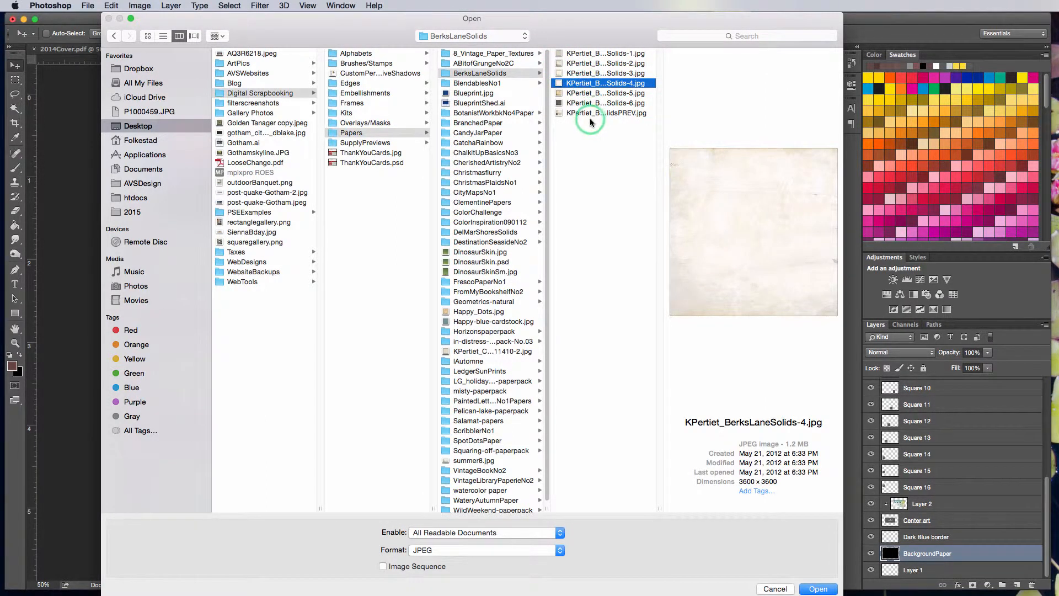
pyautogui.click(819, 588)
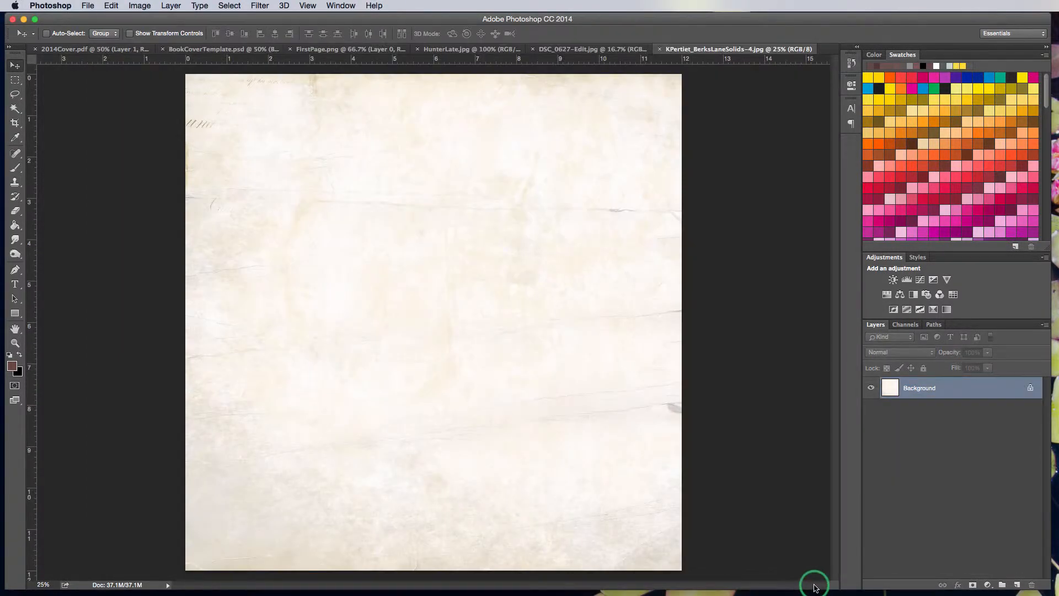
# Copy the whole paper texture and paste it into BookCoverTemplate.psd directly above the BackgroundPaper layer
pyautogui.press('super+c')
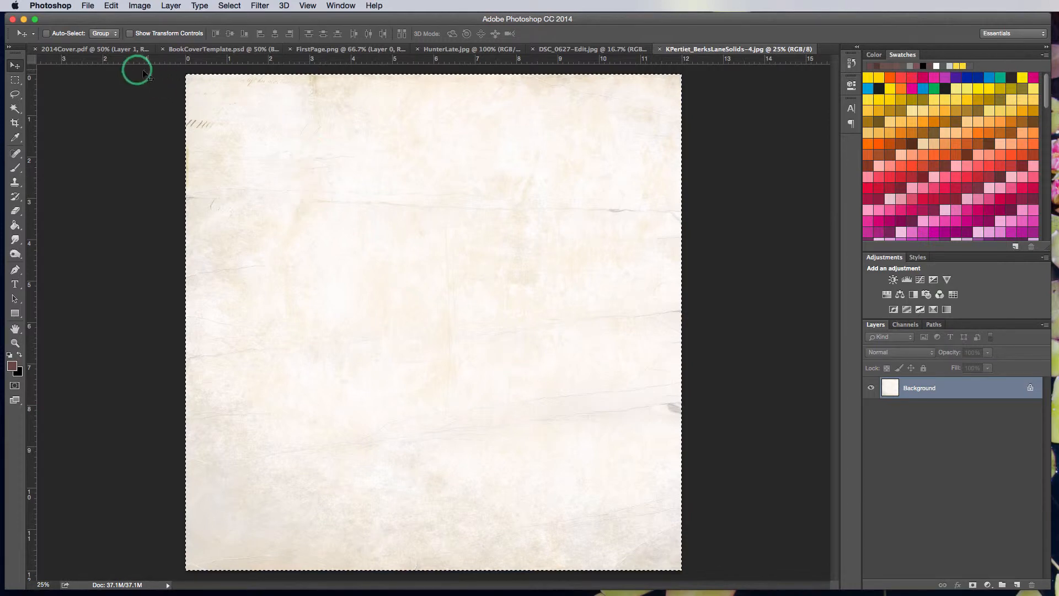
pyautogui.click(180, 48)
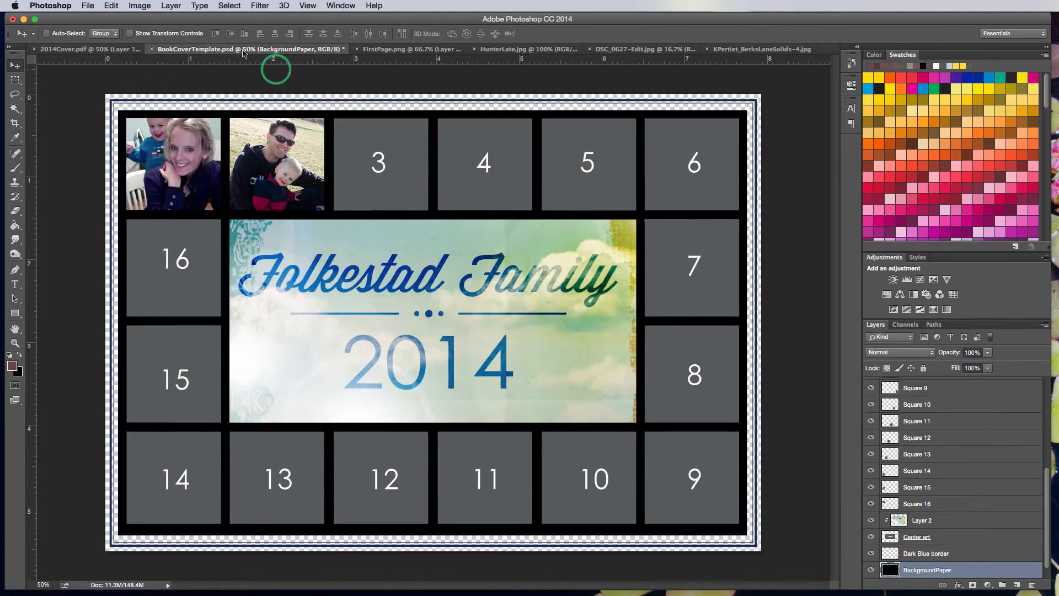
pyautogui.click(917, 569)
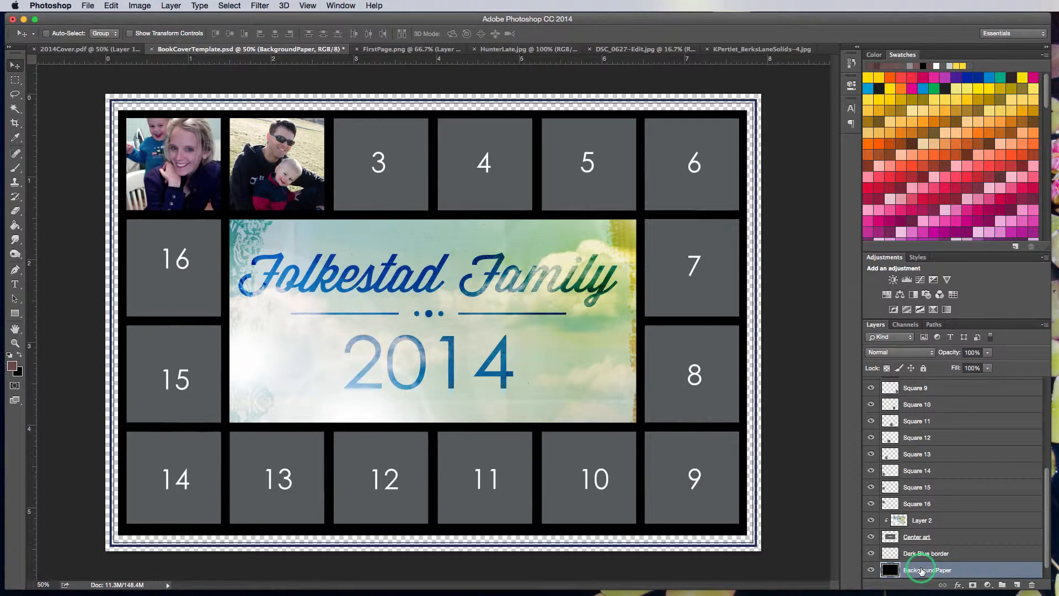
pyautogui.press('super+v')
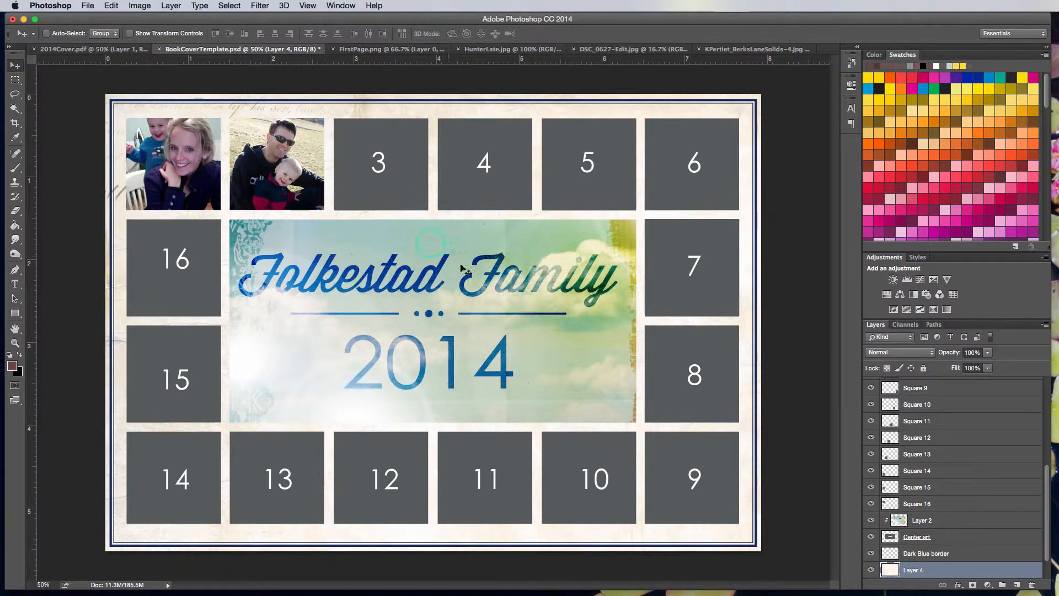
# Shift the pasted paper texture slightly and clip it to the BackgroundPaper layer with a clipping mask
pyautogui.moveTo(331, 202)
pyautogui.mouseDown()
pyautogui.moveTo(364, 203)
pyautogui.moveTo(299, 184)
pyautogui.moveTo(335, 201)
pyautogui.mouseUp()
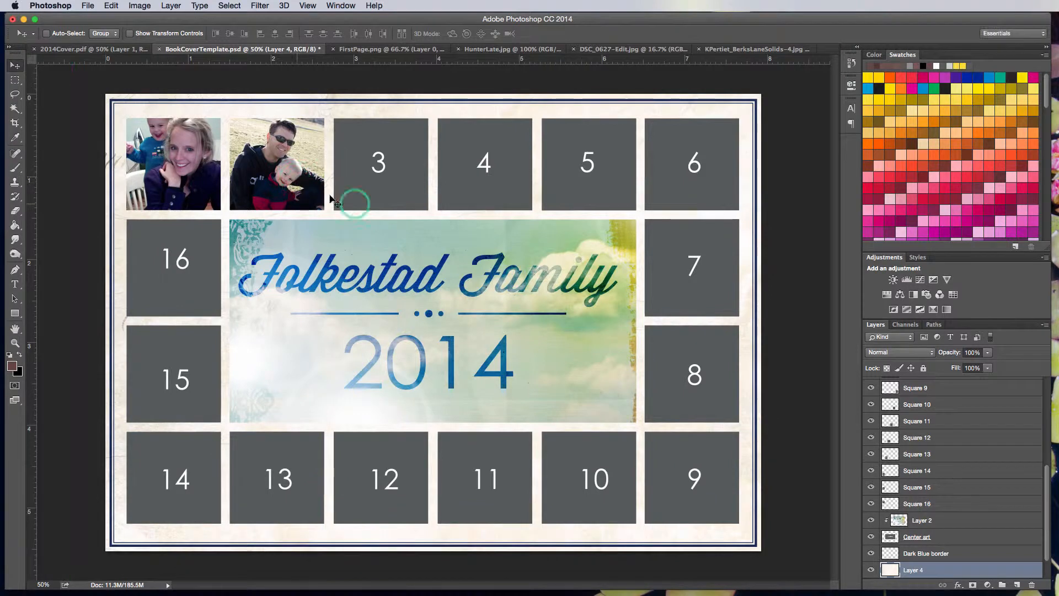
pyautogui.click(170, 5)
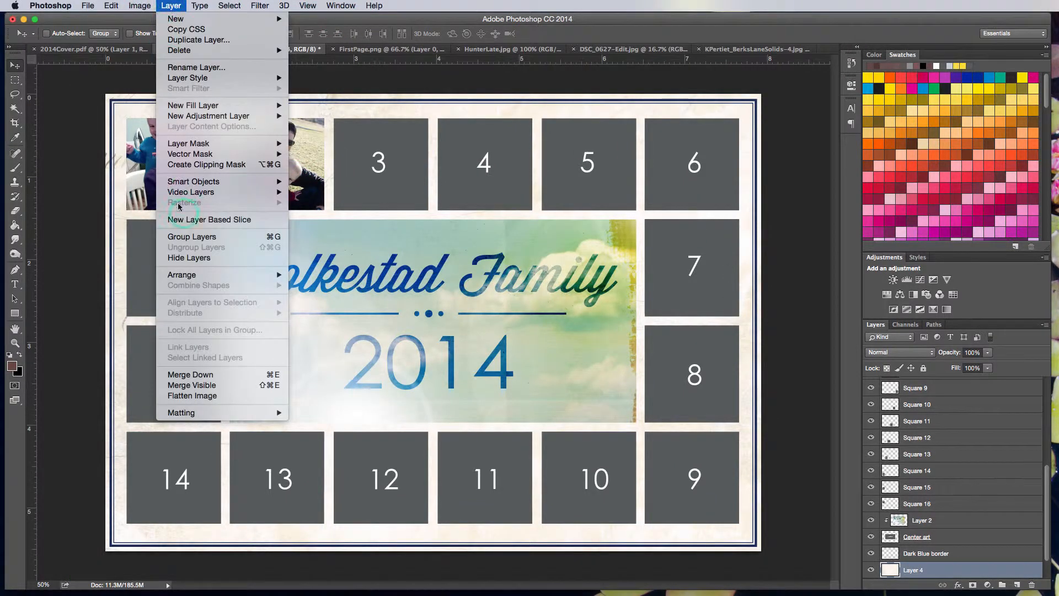
pyautogui.click(205, 164)
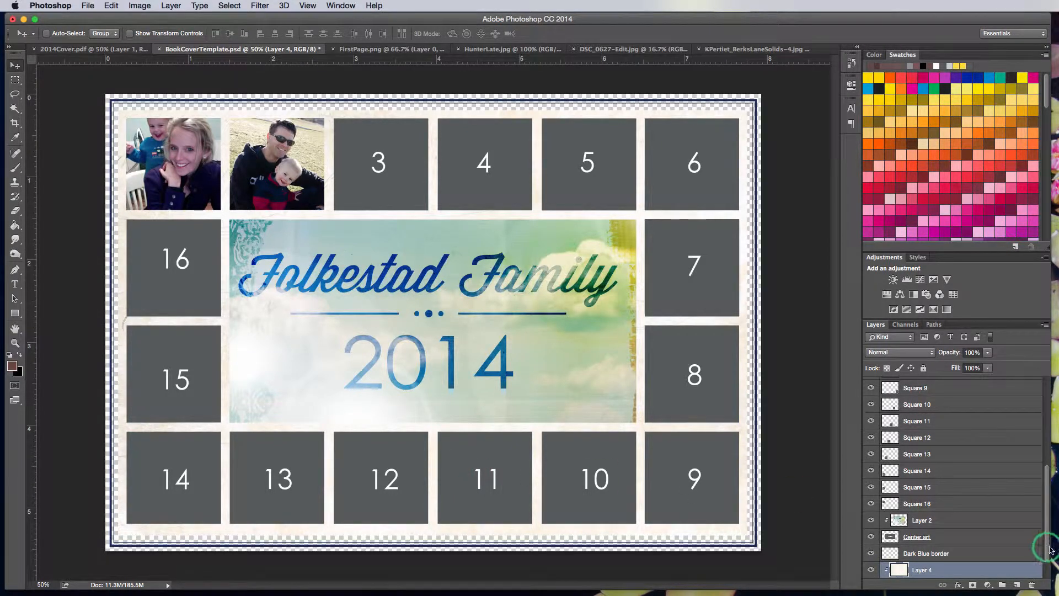
# Draw a filled rectangle about 326 by 451 px over the center artwork and move its layer directly below Sample
pyautogui.moveTo(1050, 550); pyautogui.dragTo(1045, 410)
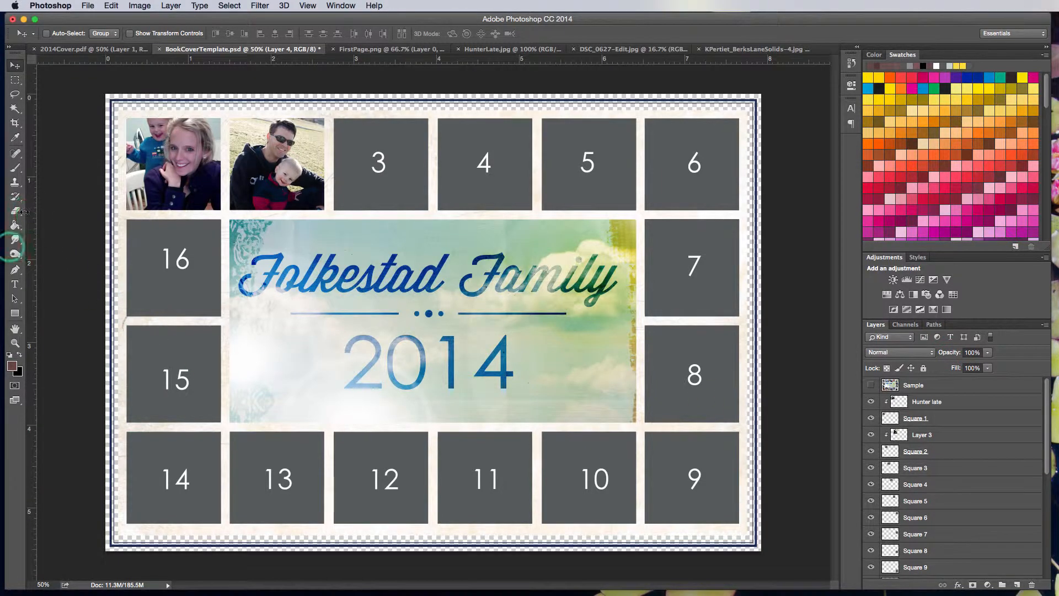
pyautogui.click(15, 314)
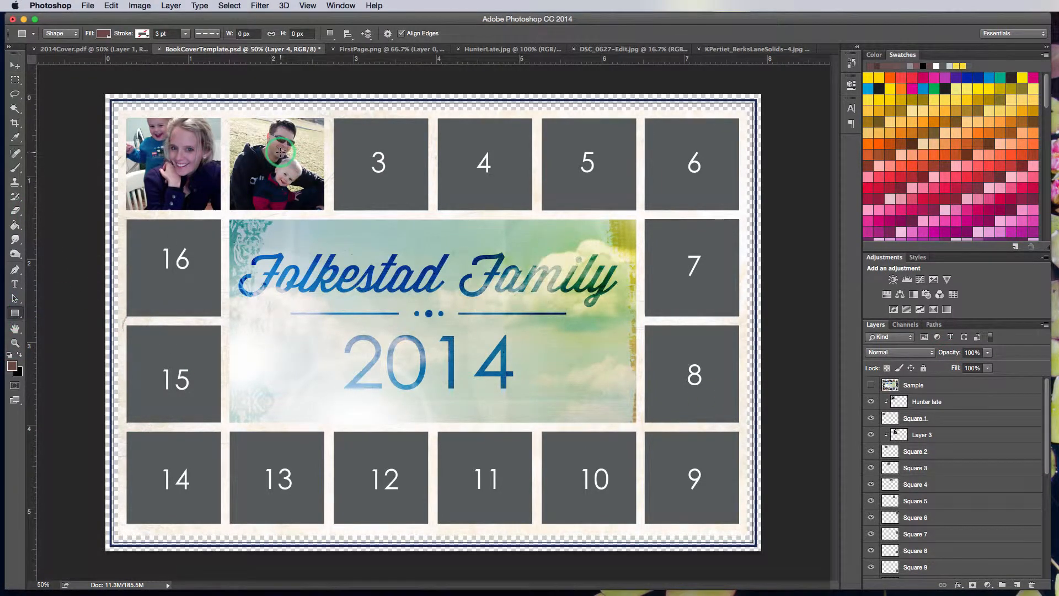
pyautogui.moveTo(245, 185); pyautogui.dragTo(335, 309)
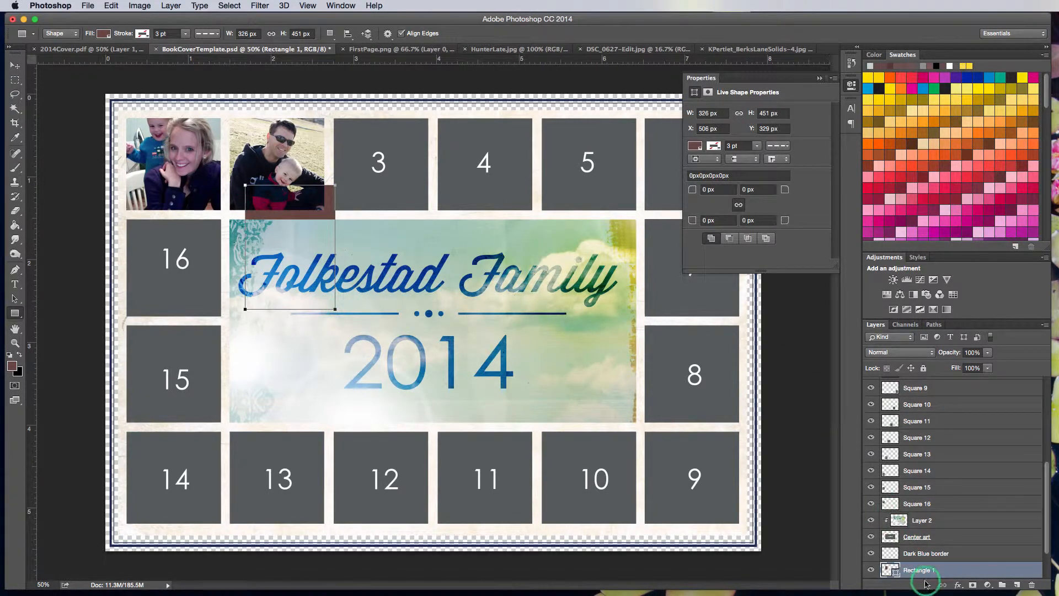
pyautogui.moveTo(920, 574); pyautogui.dragTo(911, 392)
pyautogui.press('v')
pyautogui.click(901, 409)
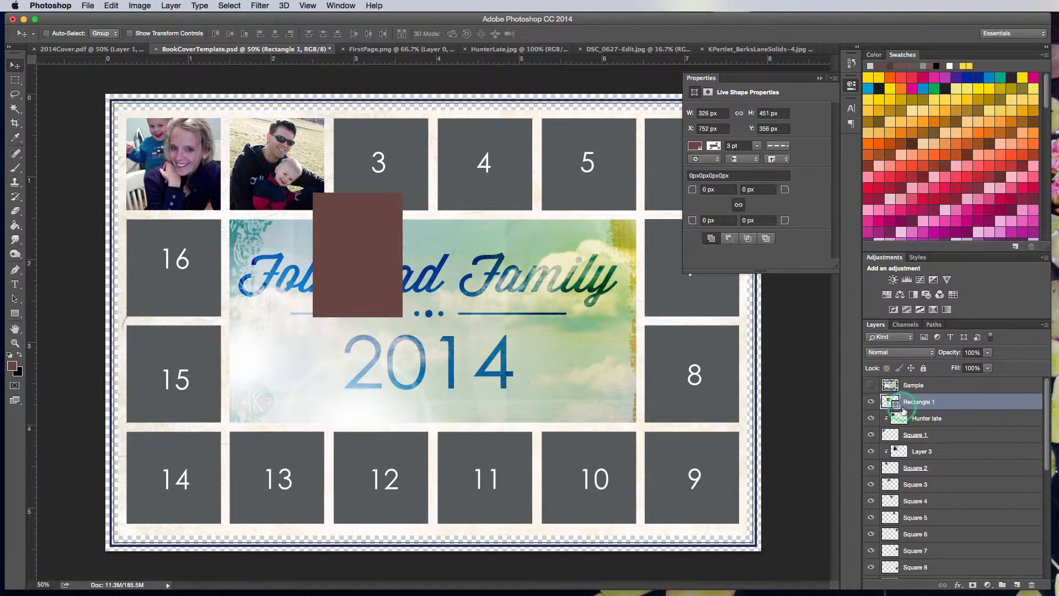
# Free-transform the rectangle to about 647 px wide and place two copies, one beside it and one below that copy
pyautogui.press('super+t')
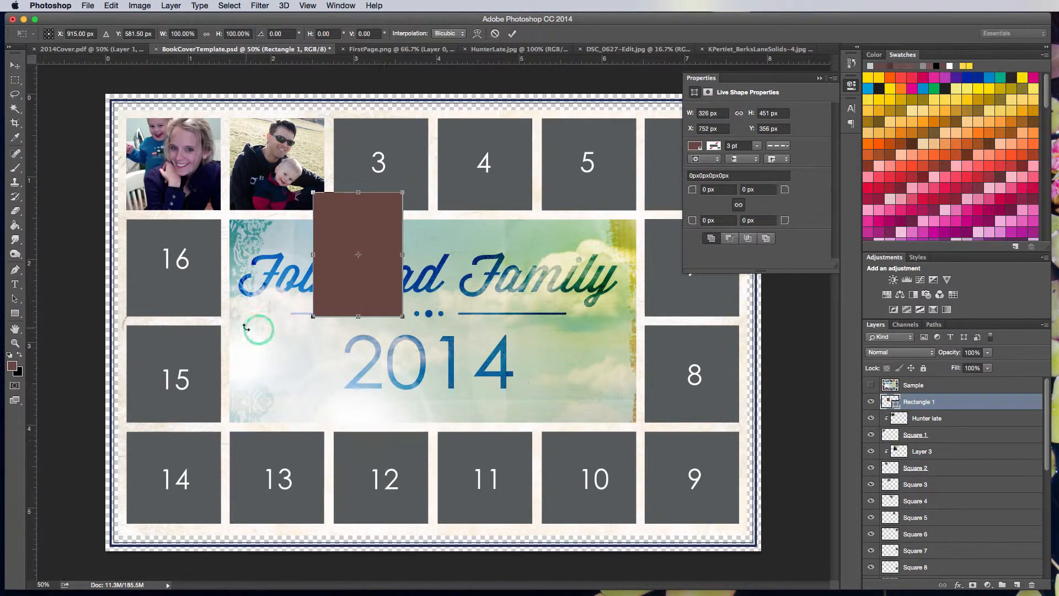
pyautogui.moveTo(311, 256); pyautogui.dragTo(259, 255)
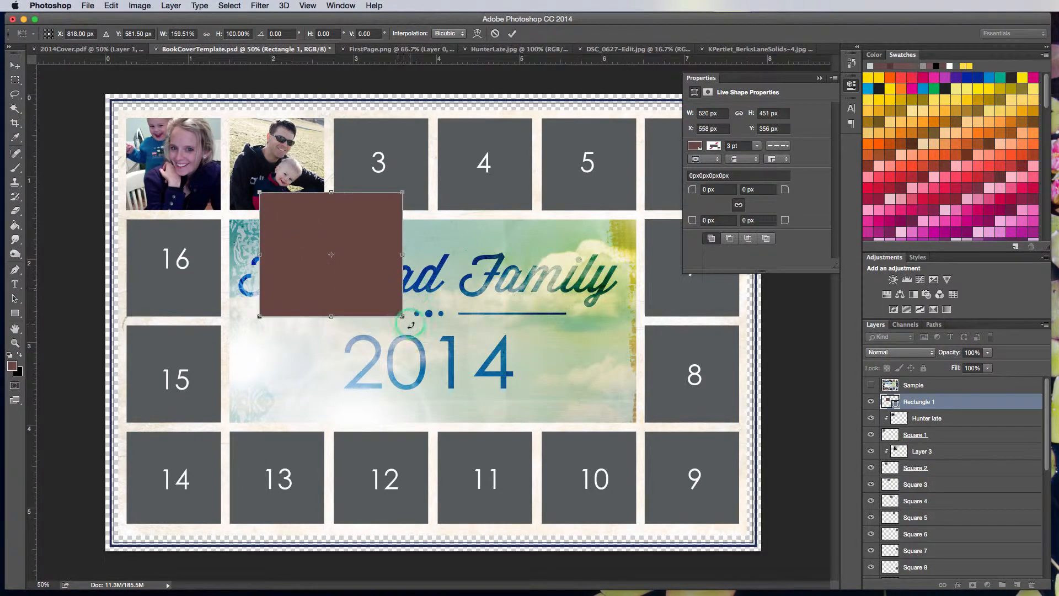
pyautogui.moveTo(401, 316); pyautogui.dragTo(437, 316)
pyautogui.click(369, 297)
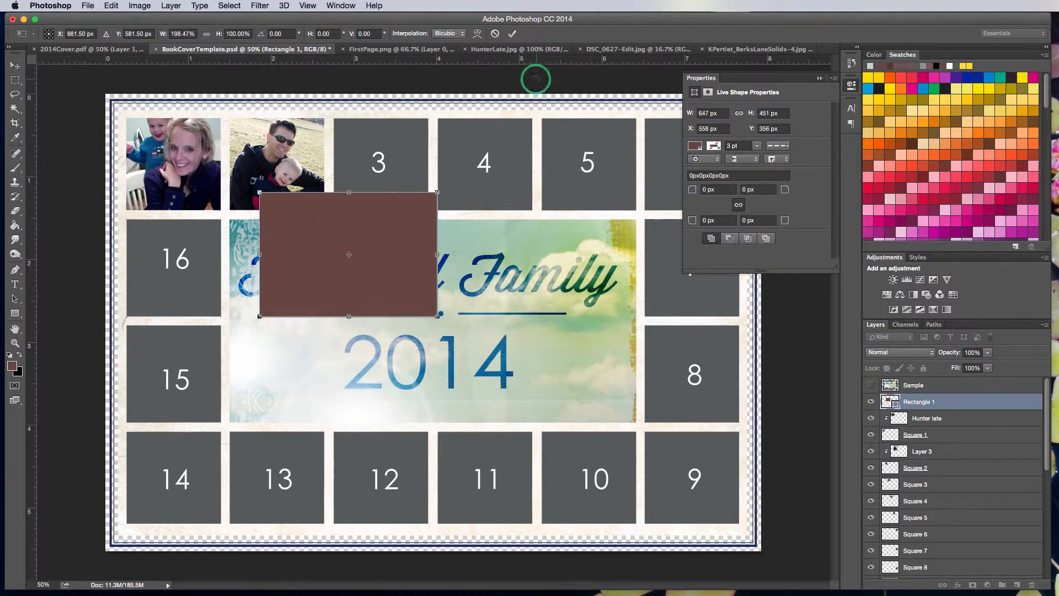
pyautogui.click(511, 34)
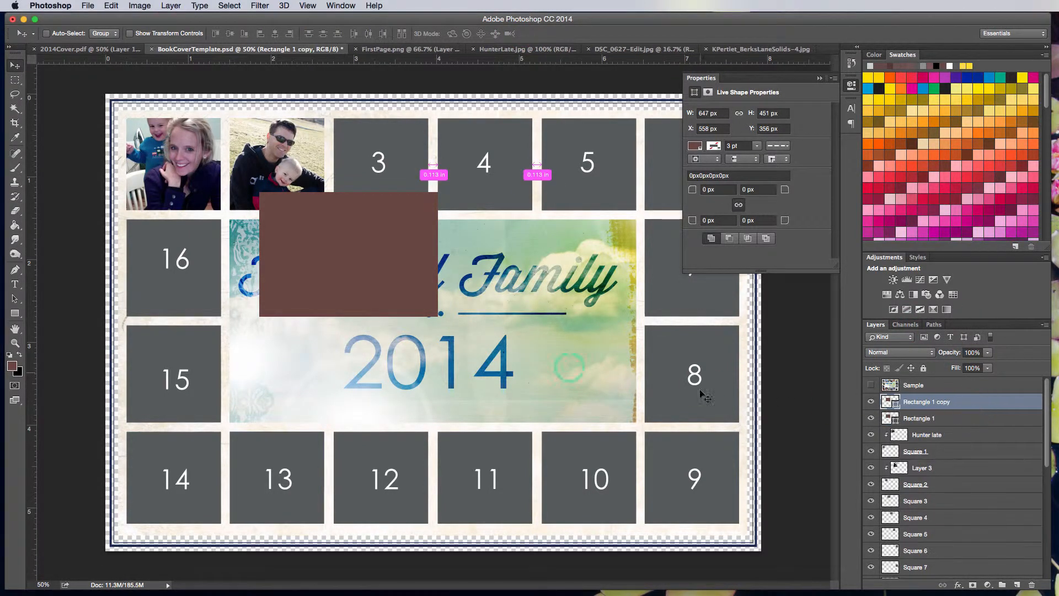
pyautogui.moveTo(371, 267); pyautogui.dragTo(558, 406)
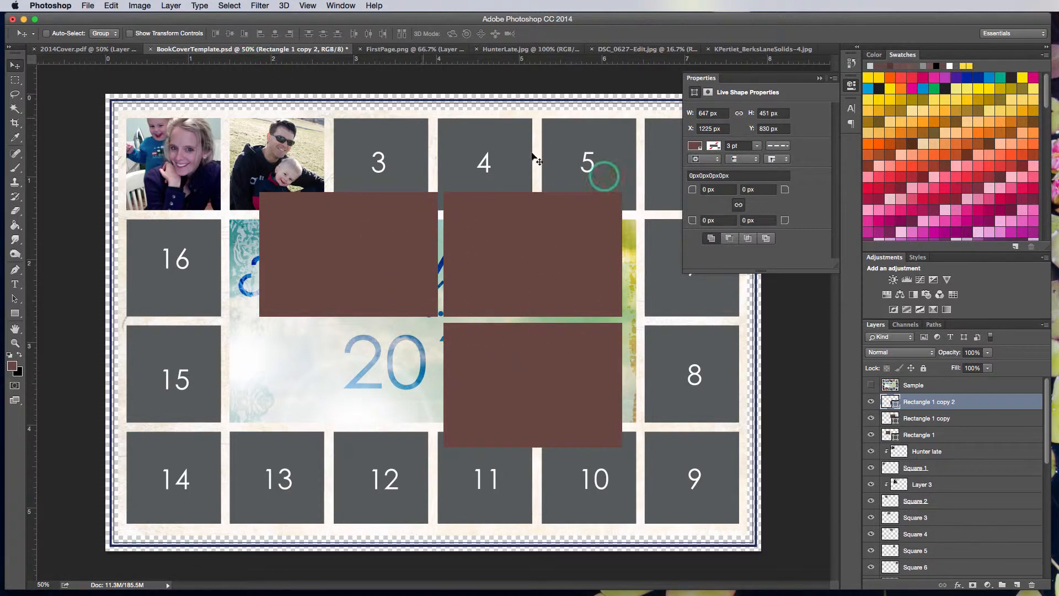
# Delete the three rectangle layers from the template
pyautogui.keyDown('shift'); pyautogui.click(912, 436); pyautogui.keyUp('shift')
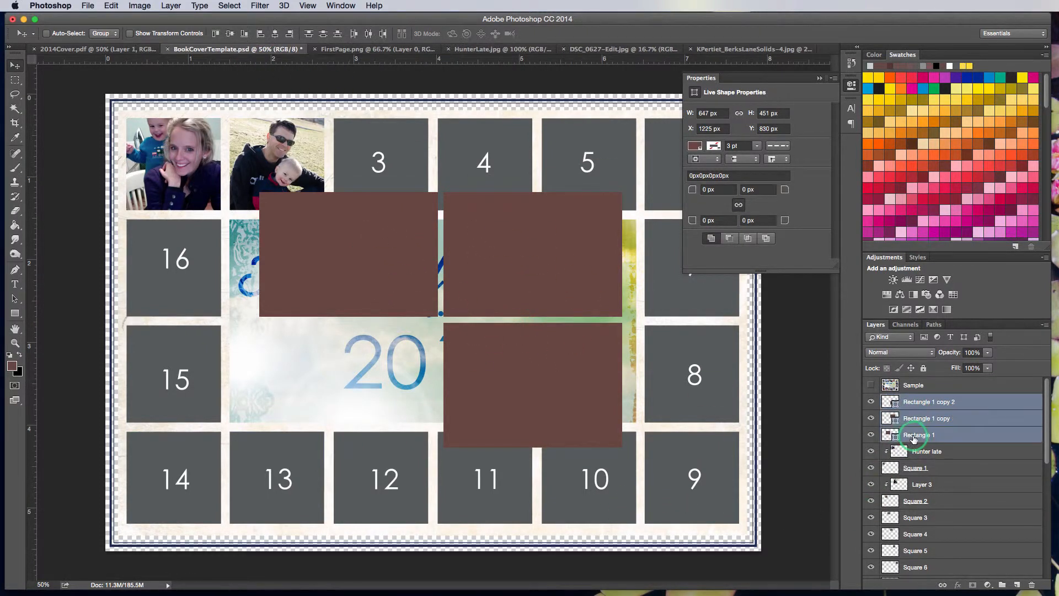
pyautogui.press('Delete')
pyautogui.click(406, 320)
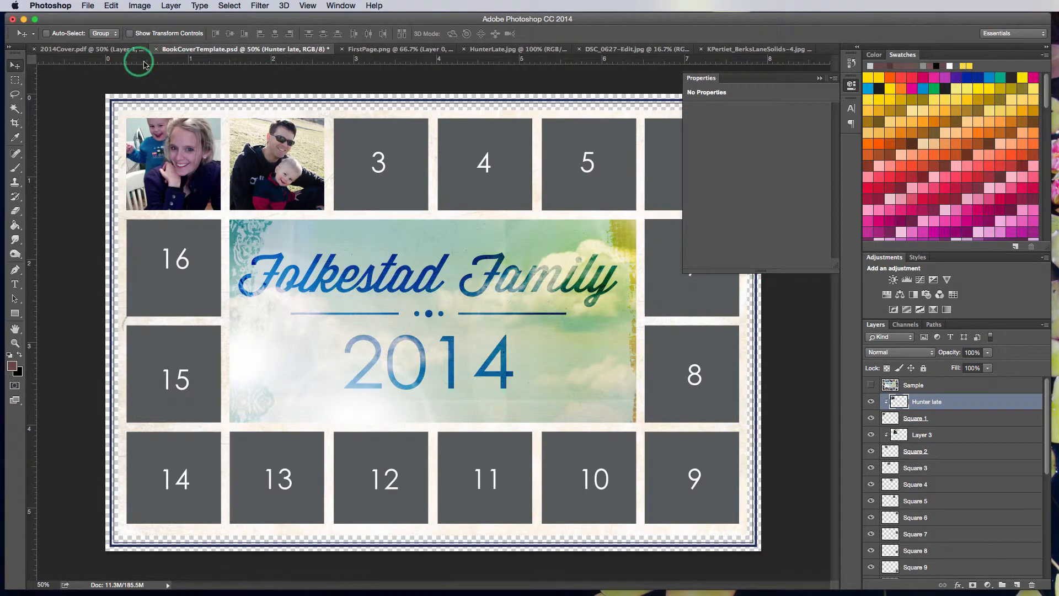
# Examine the finished cover collage, its border and the spine in 2014Cover.pdf and return to BookCoverTemplate.psd
pyautogui.click(106, 49)
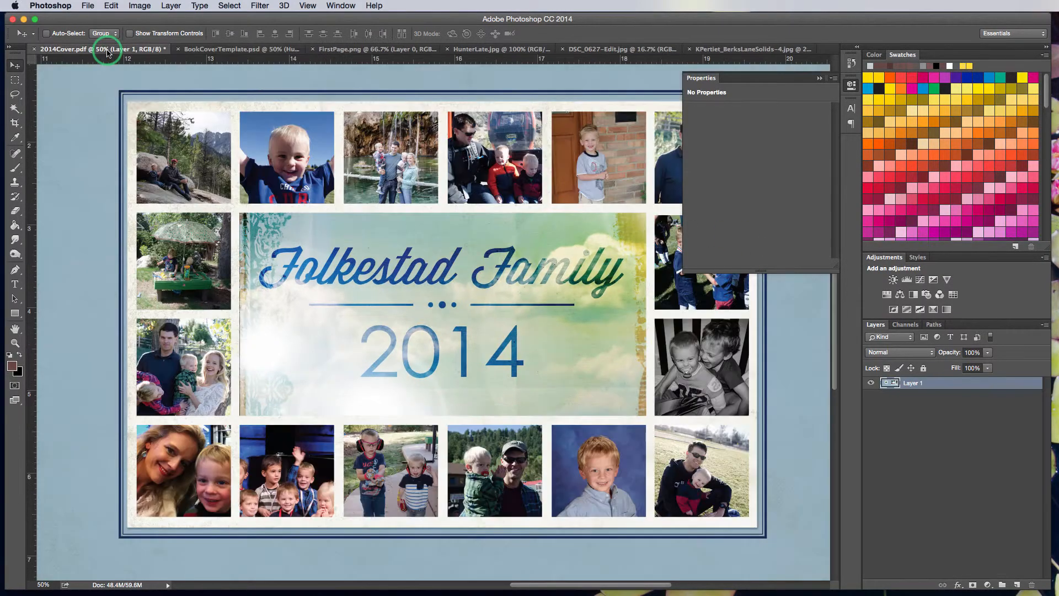
pyautogui.click(820, 78)
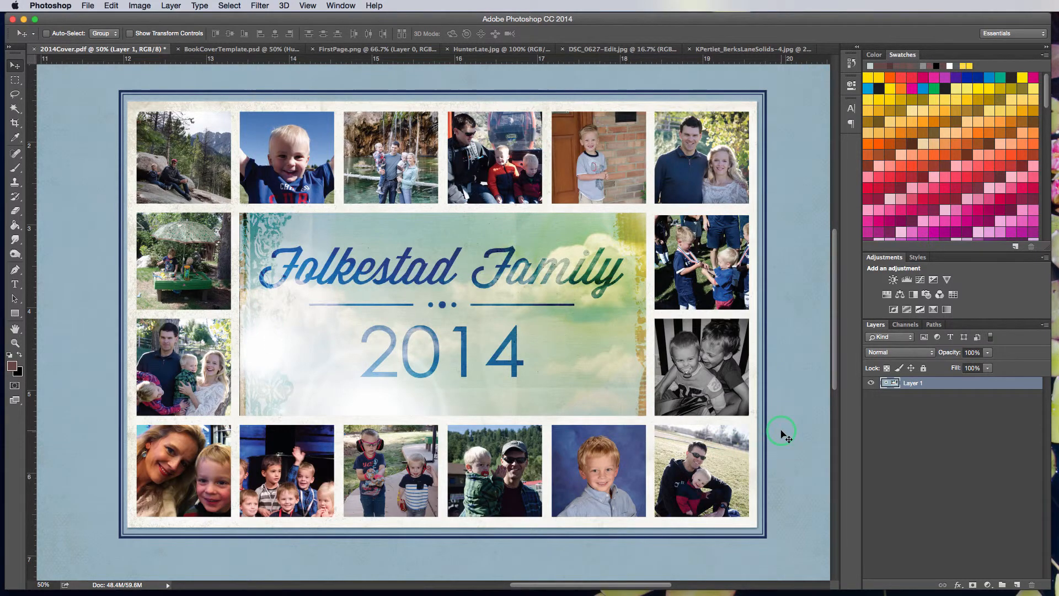
pyautogui.press('super+minus')
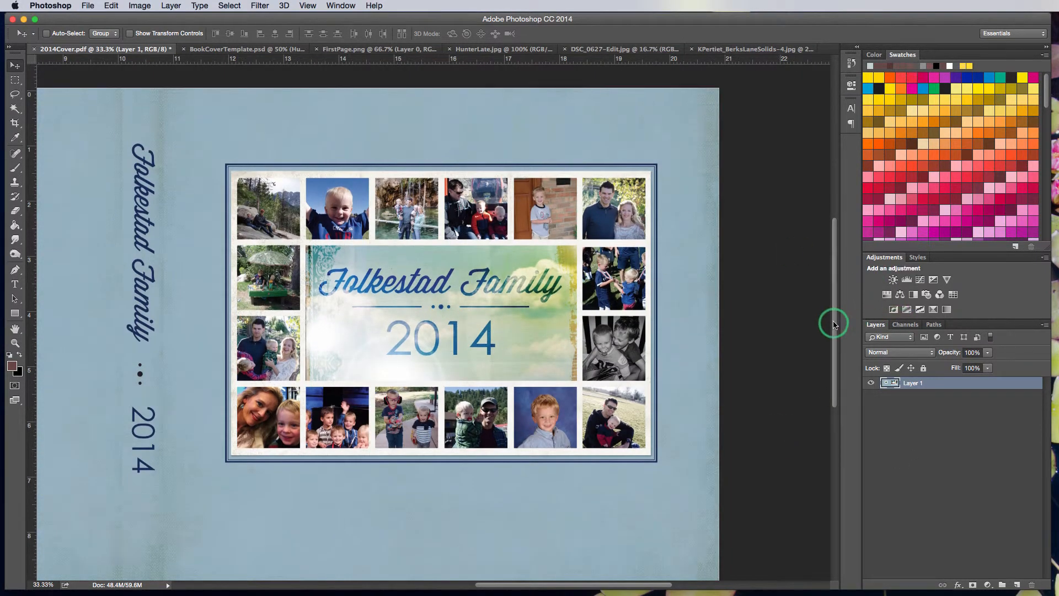
pyautogui.moveTo(832, 322); pyautogui.dragTo(834, 332)
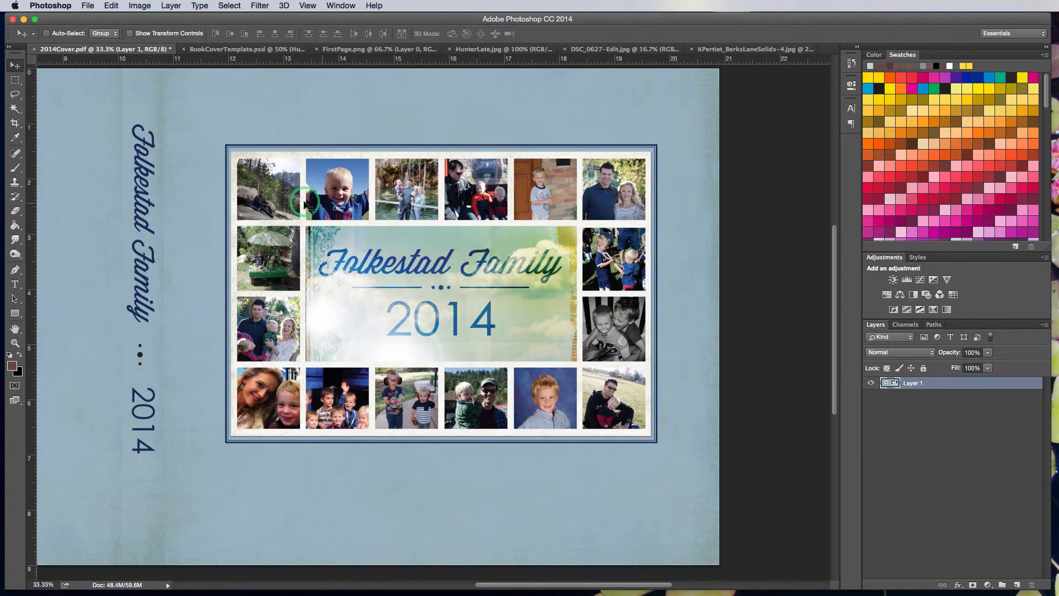
pyautogui.press('super+plus')
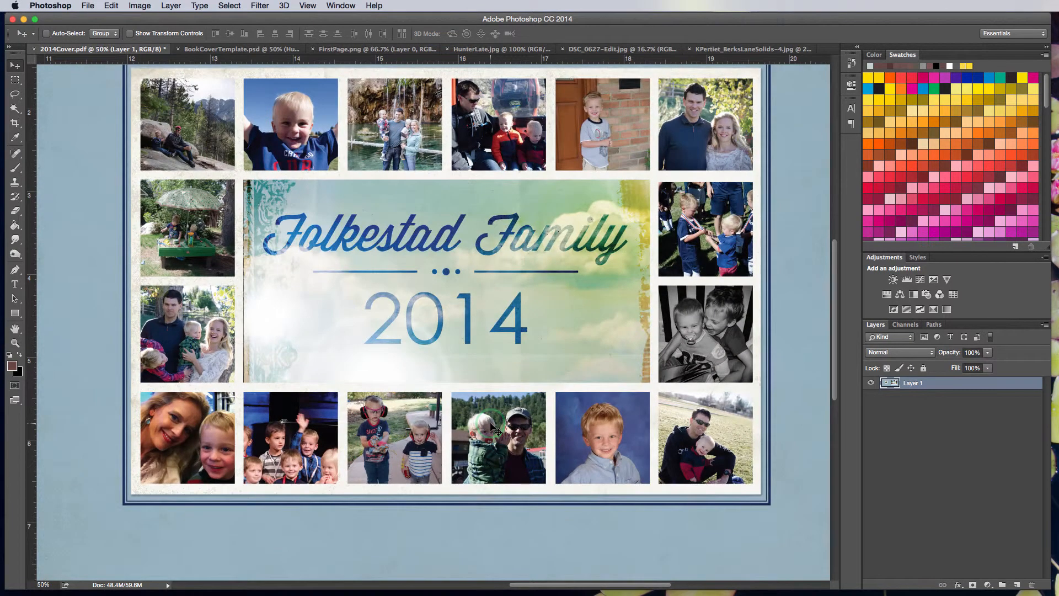
pyautogui.scroll(3, 353, 265)
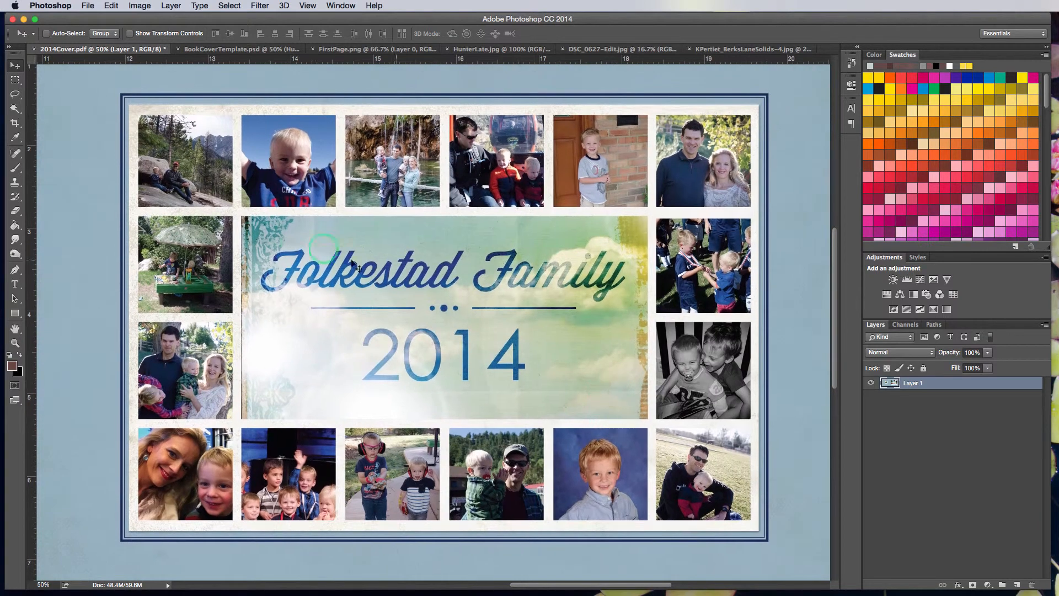
pyautogui.click(231, 49)
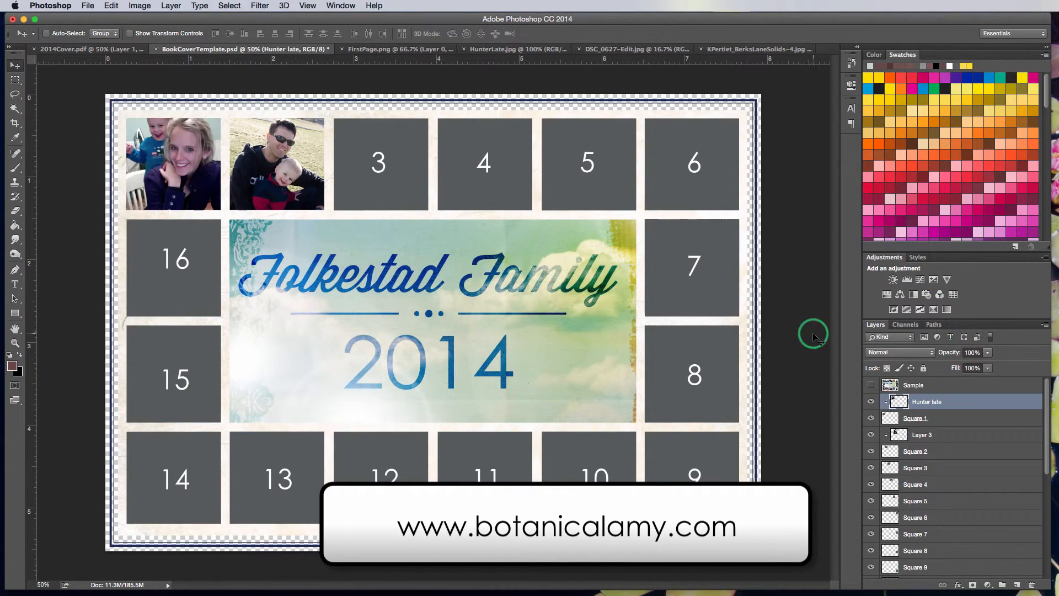